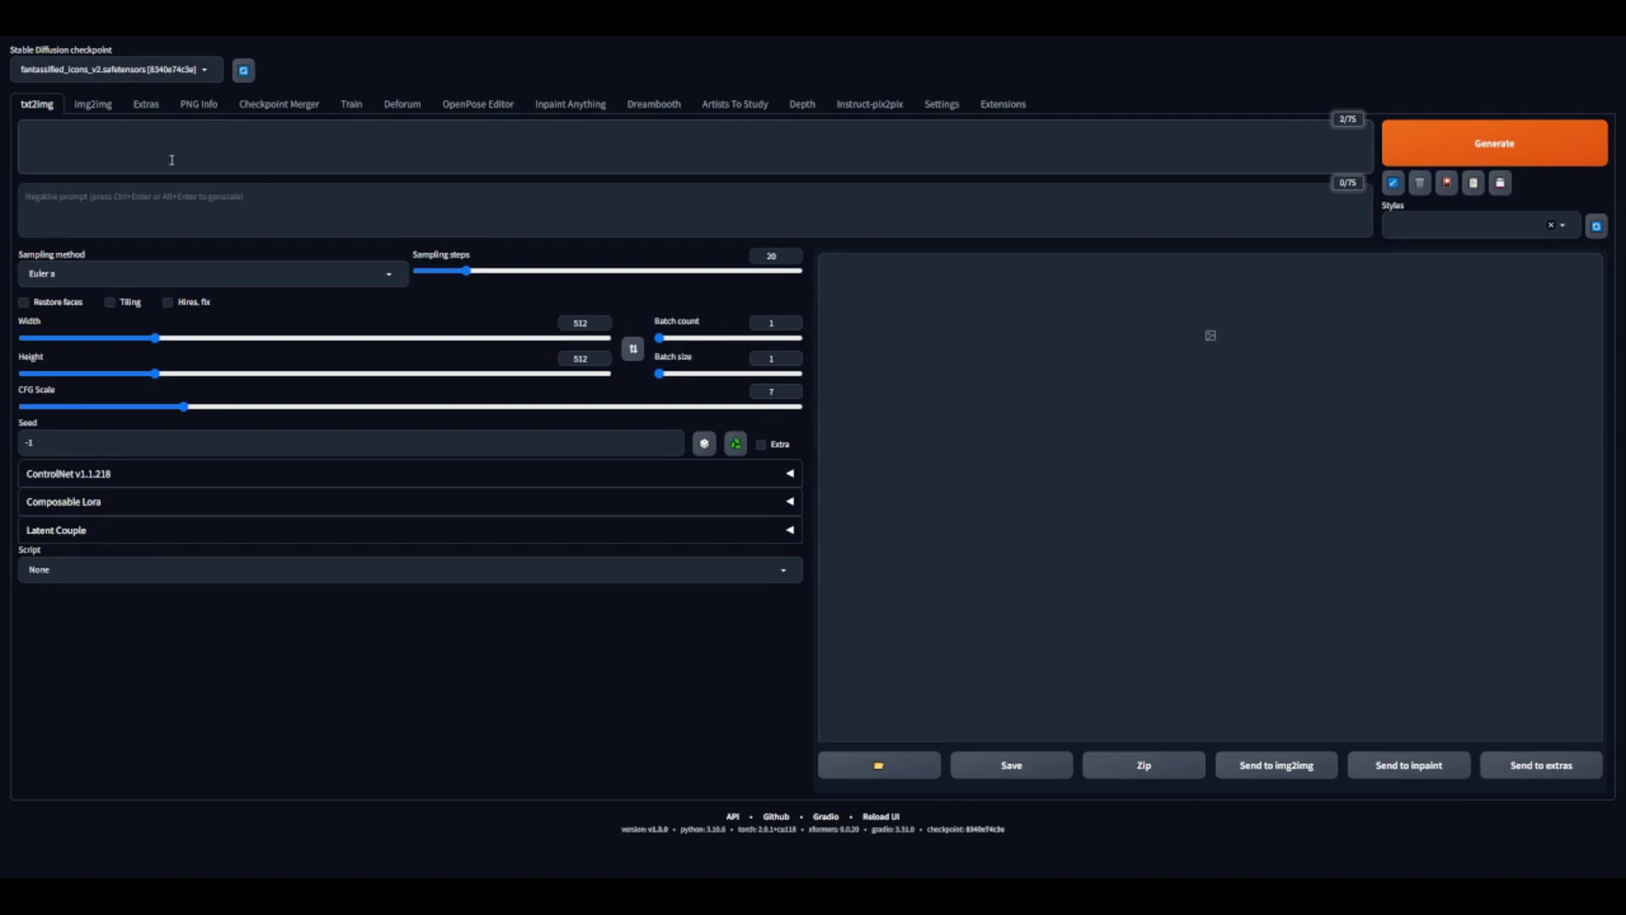
Enter the prompt 'Lion's head, masterpiece' and raise the batch count to 4
text(Li)
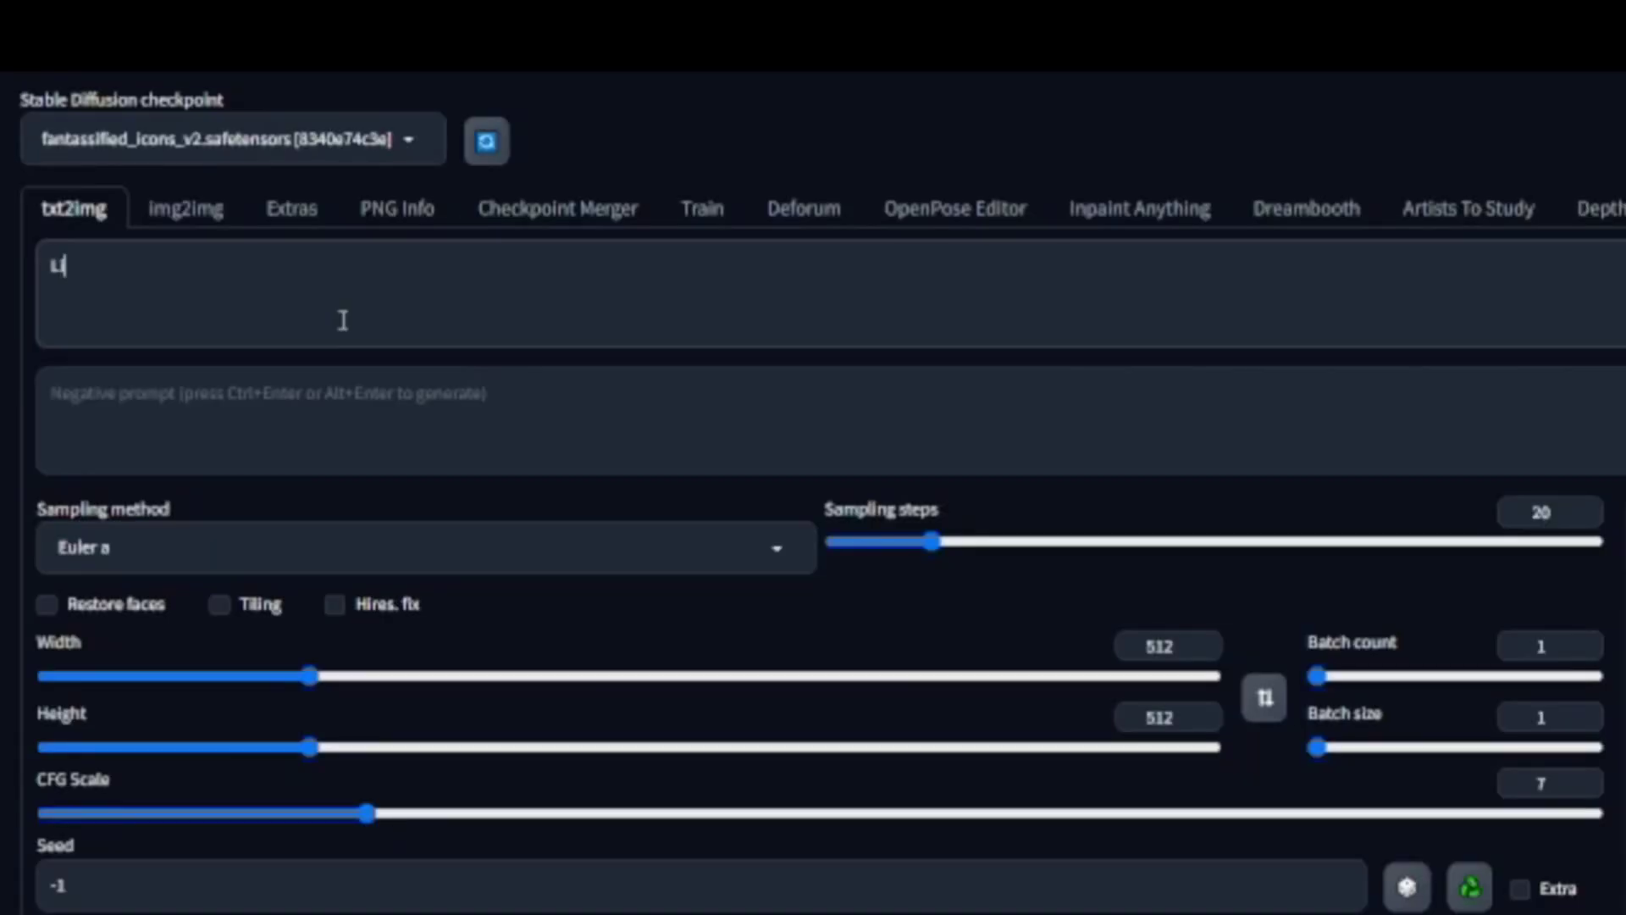
text(on's head, masterpiece)
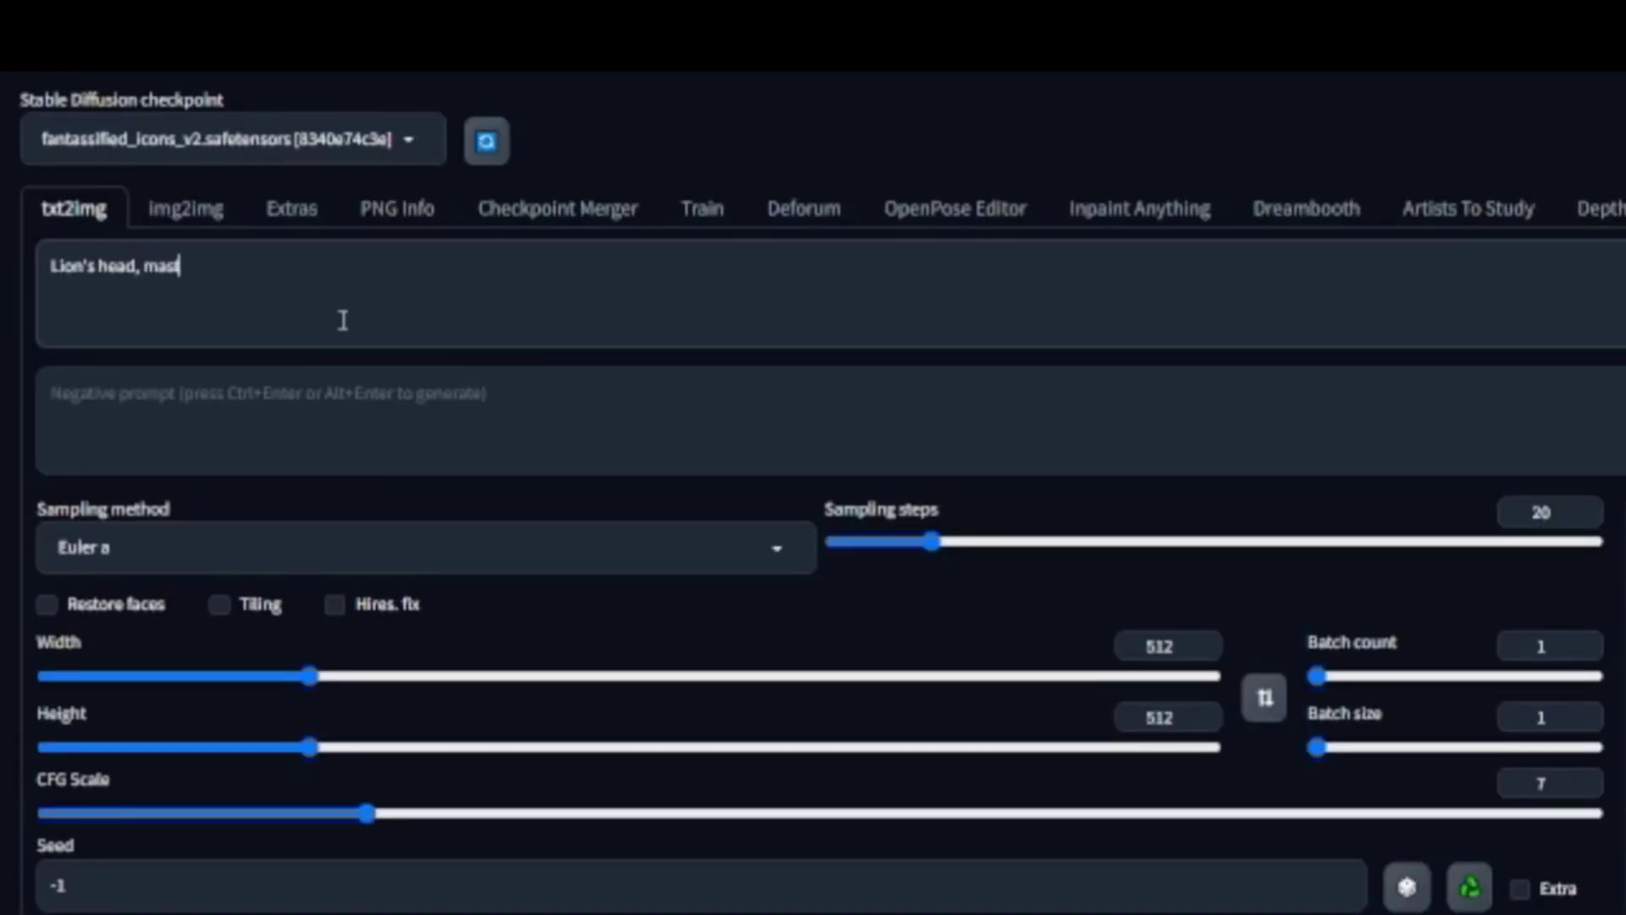
click(1586, 642)
click(1586, 642)
click(1586, 642)
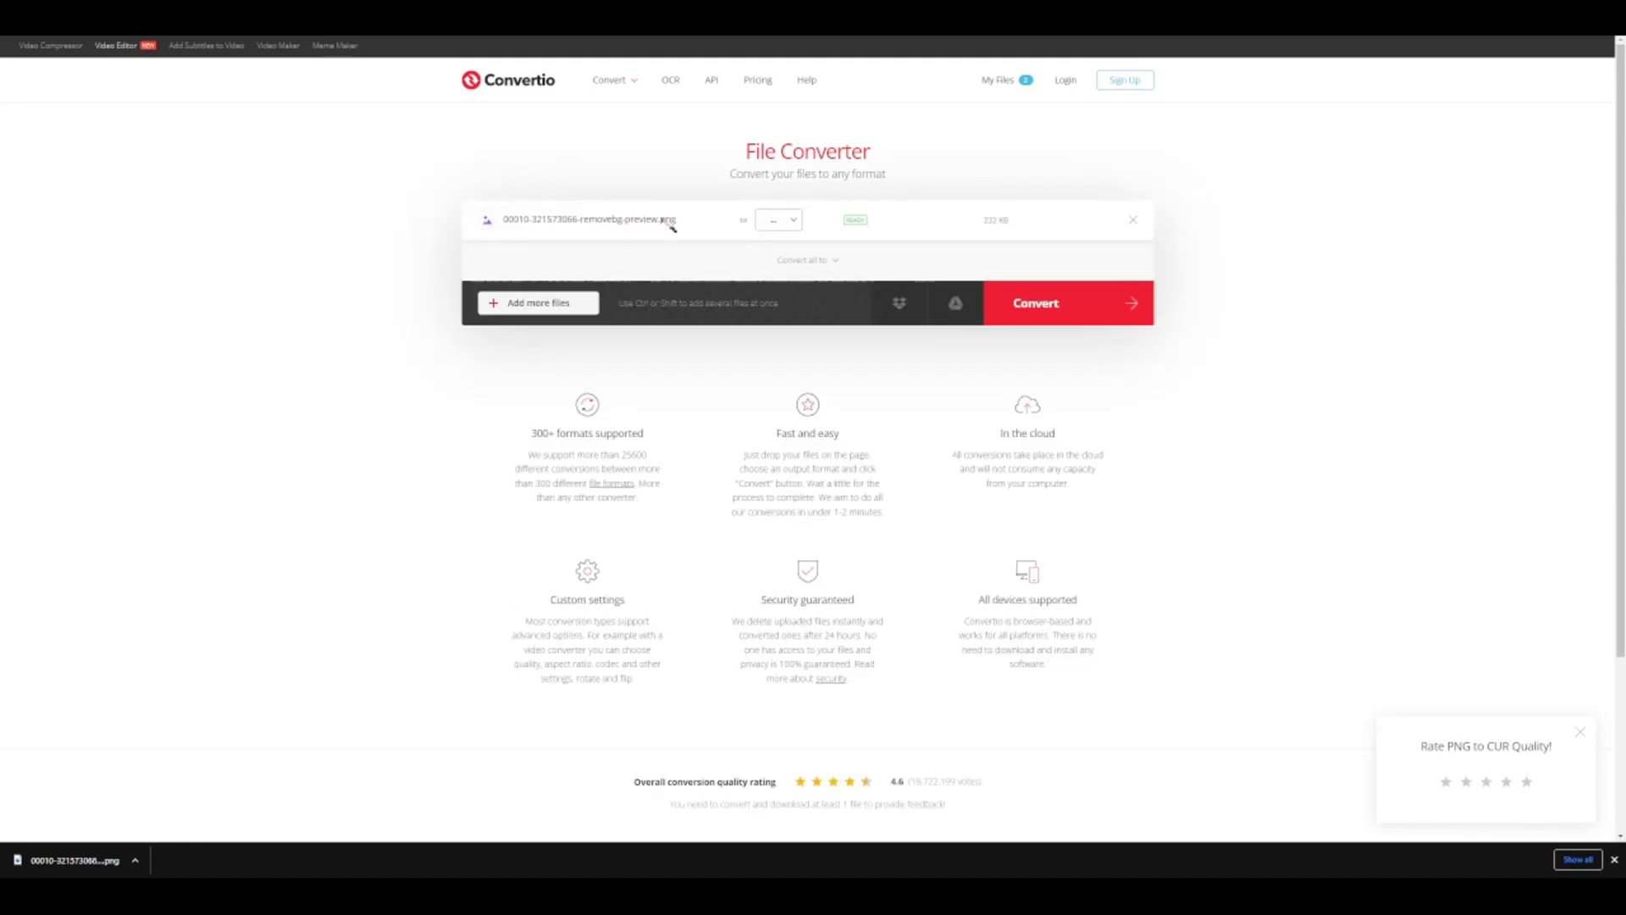
Set Convertio's output format to ICO and convert the lion PNG
click(794, 221)
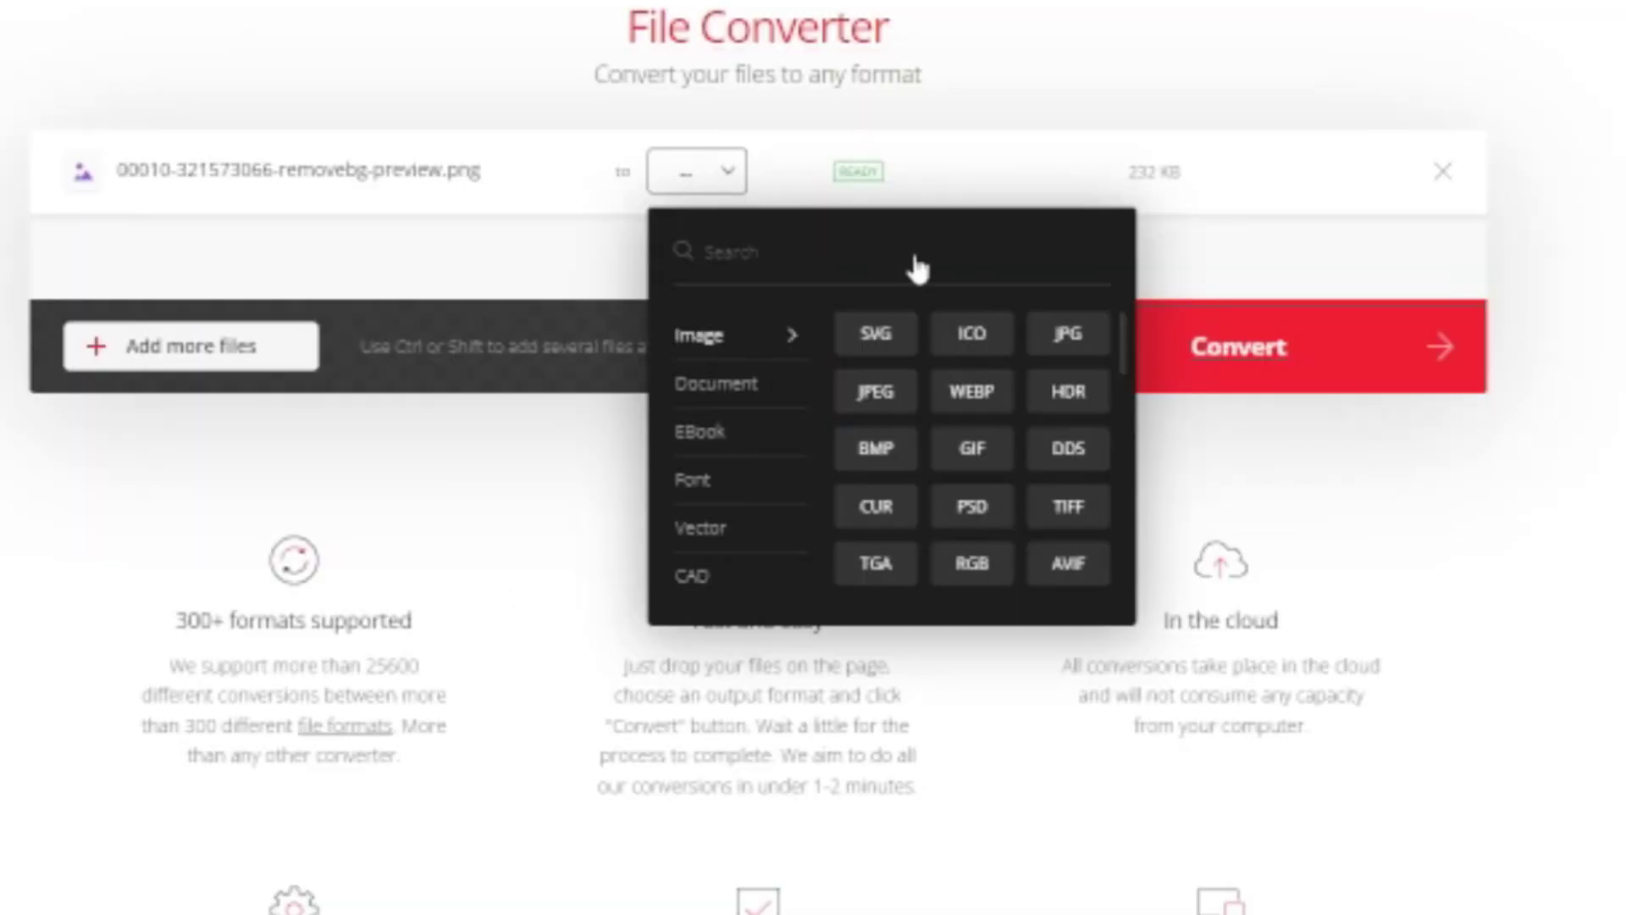
click(982, 343)
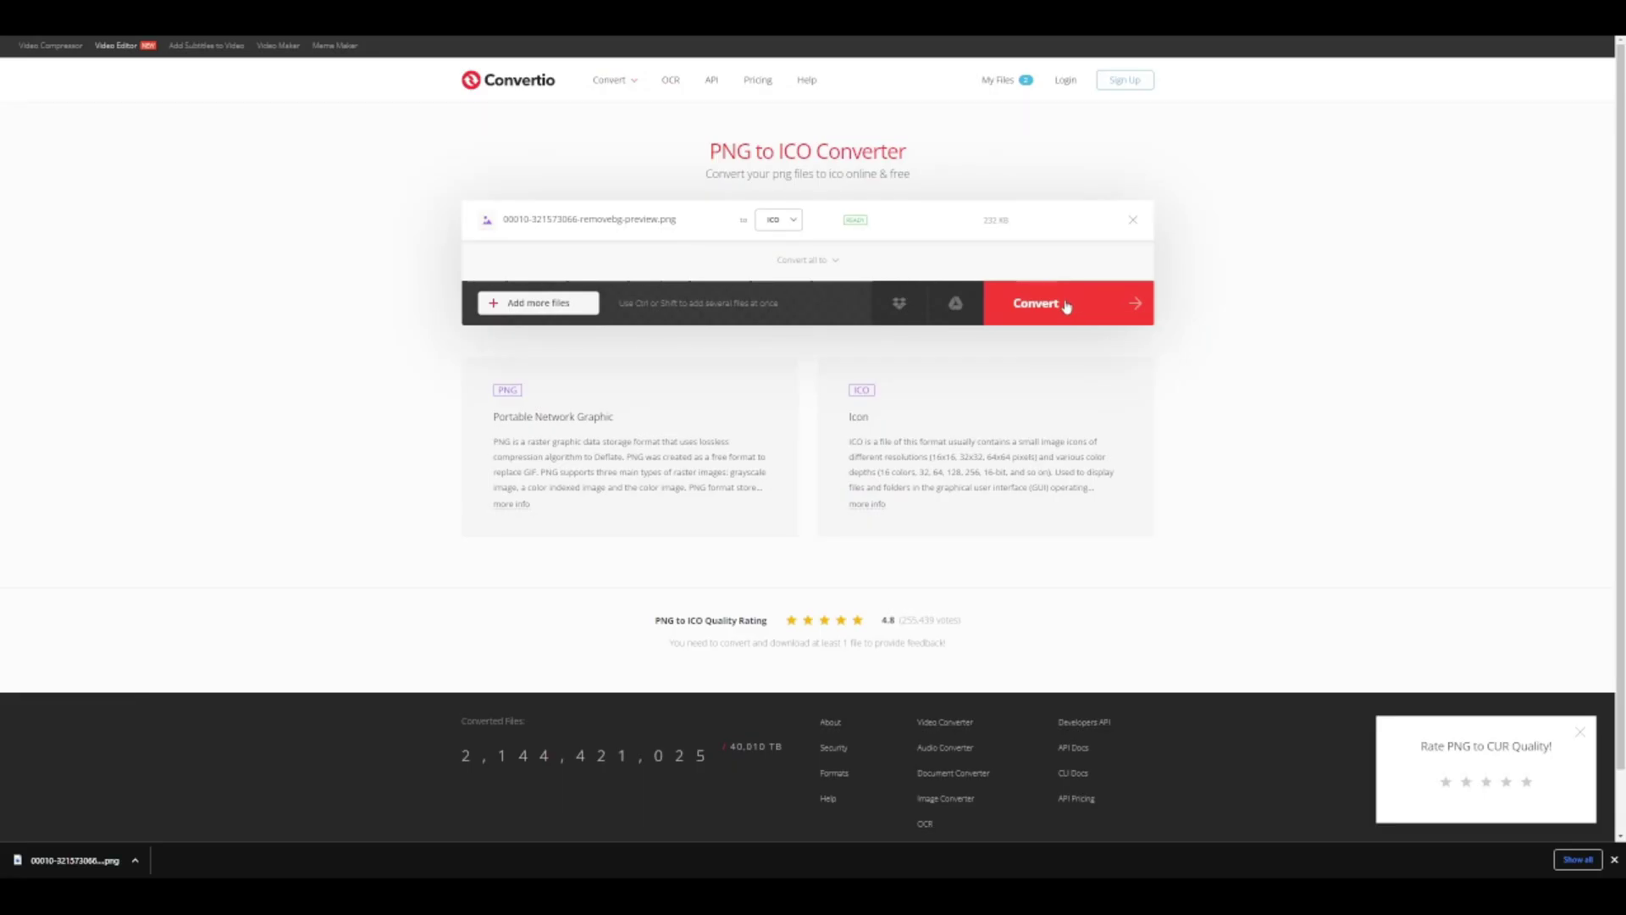
click(1296, 360)
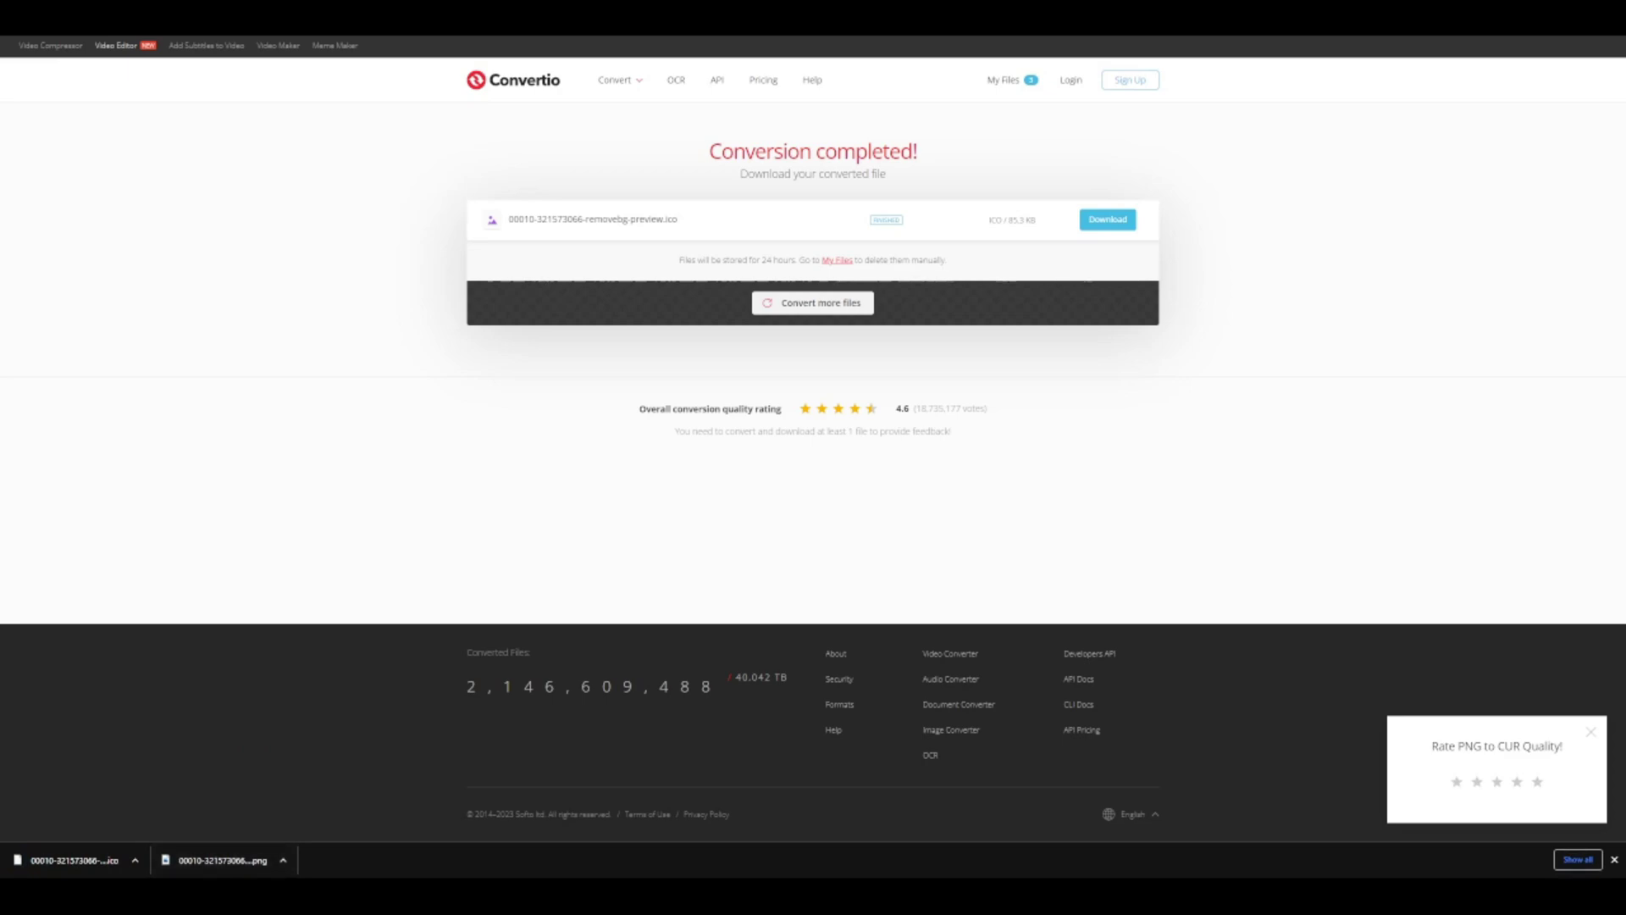
Open the context menu of the browser's pinned taskbar shortcut
right_click(813, 897)
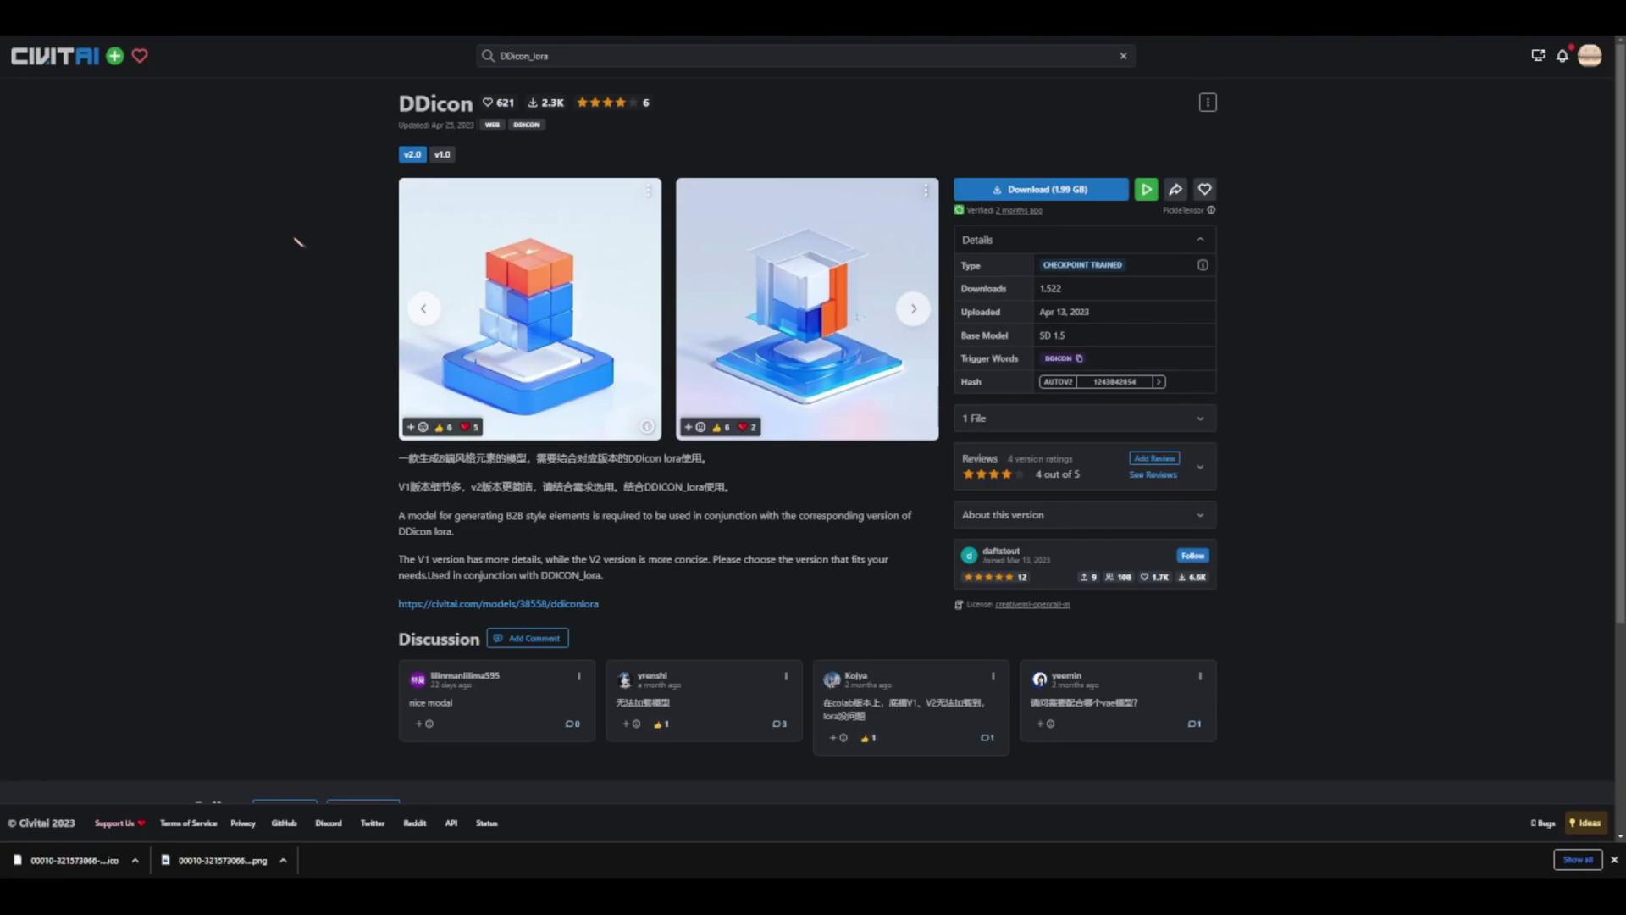
Show the next example image in the DDicon gallery on Civitai
click(913, 308)
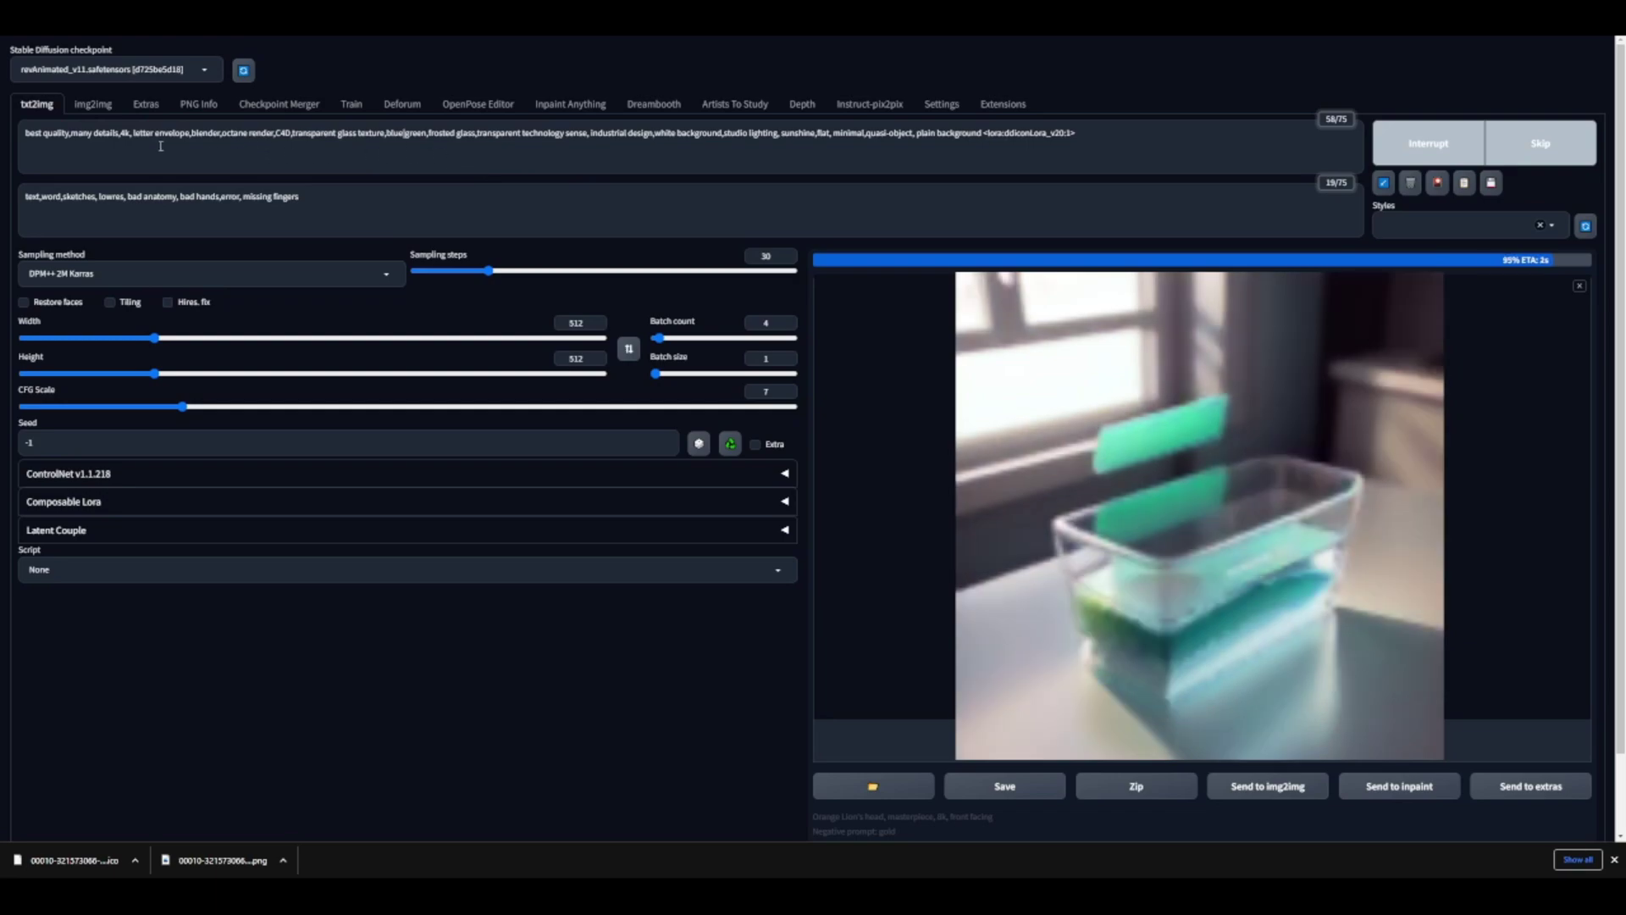
Select part of the glass-envelope prompt wording to review it, then deselect it
drag(132, 135, 461, 146)
click(548, 158)
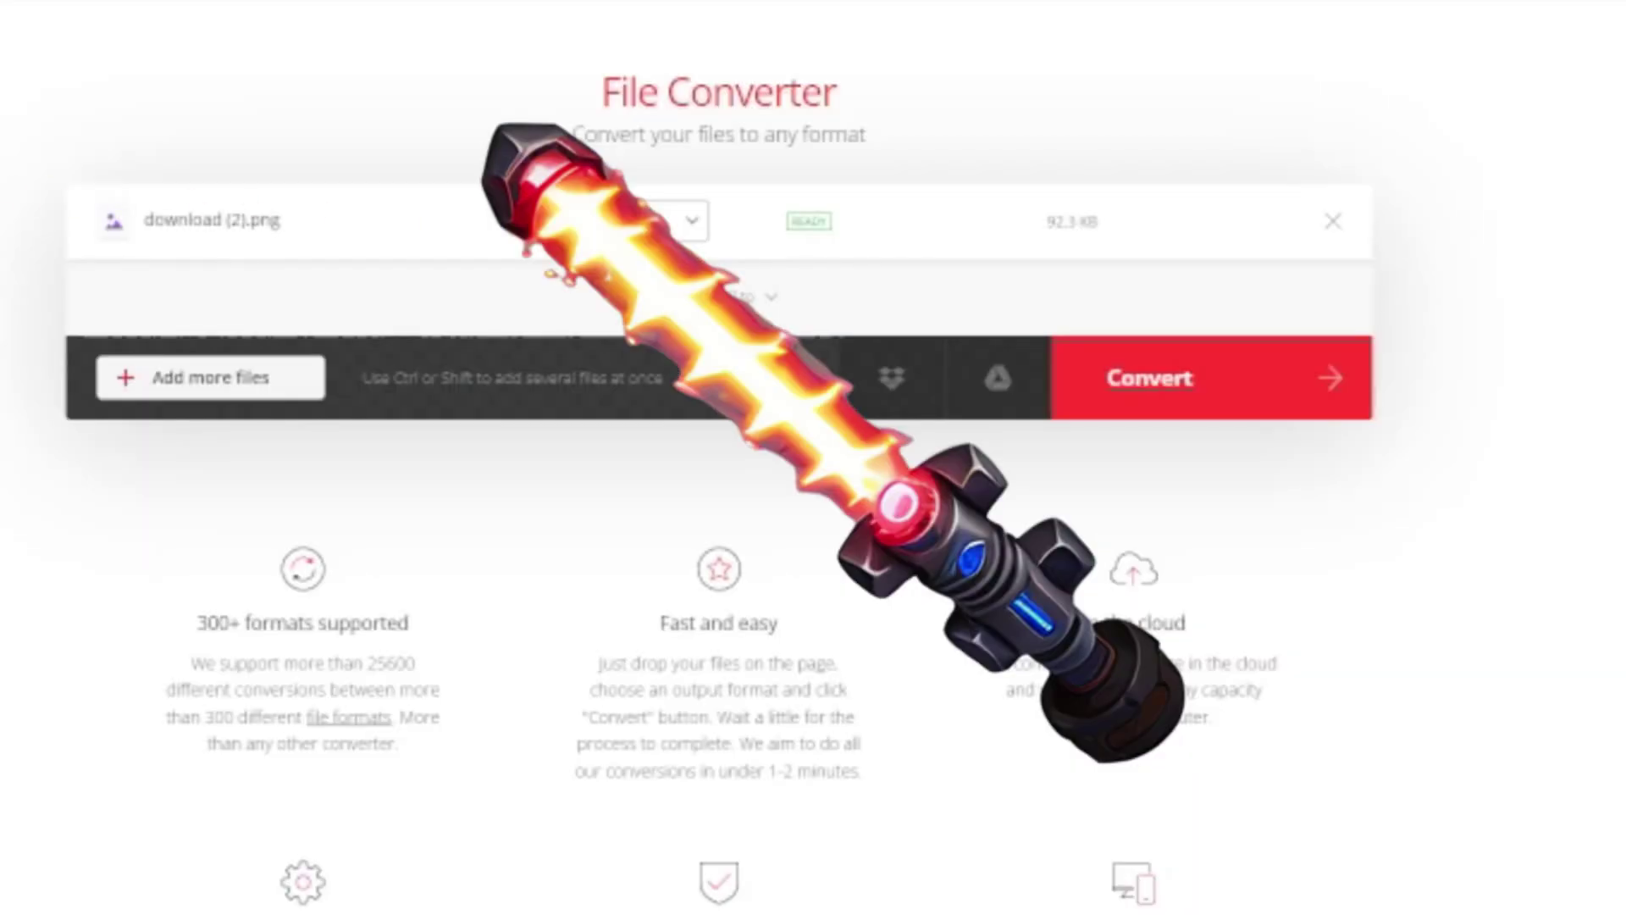
Set the output format to CUR and convert download (2).png
click(677, 225)
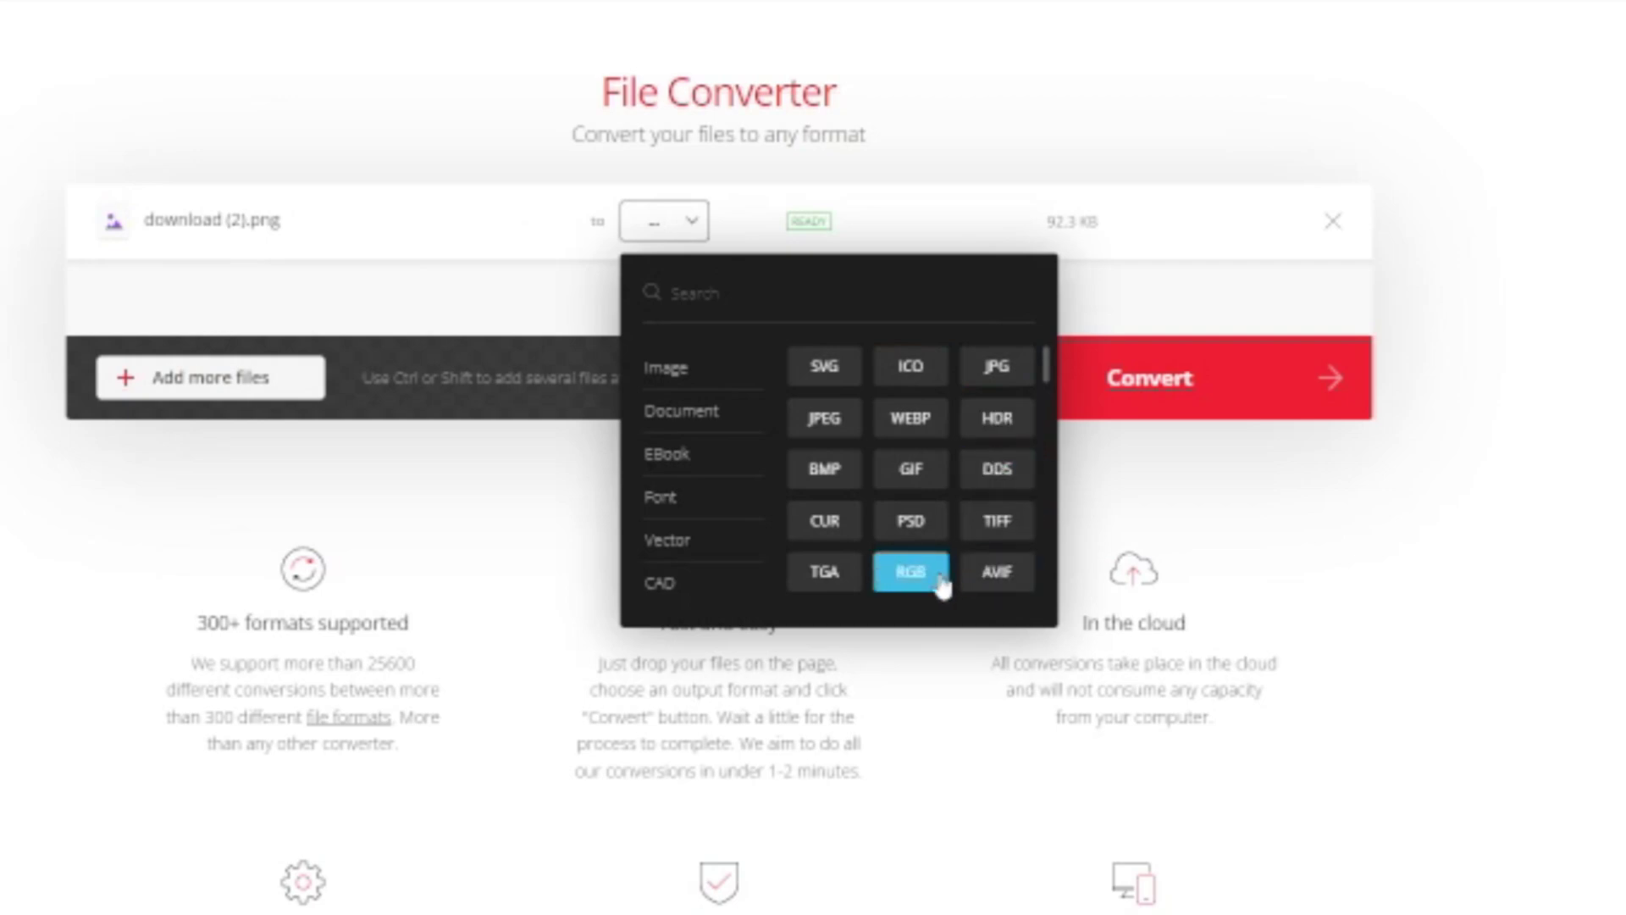
click(824, 520)
click(1115, 400)
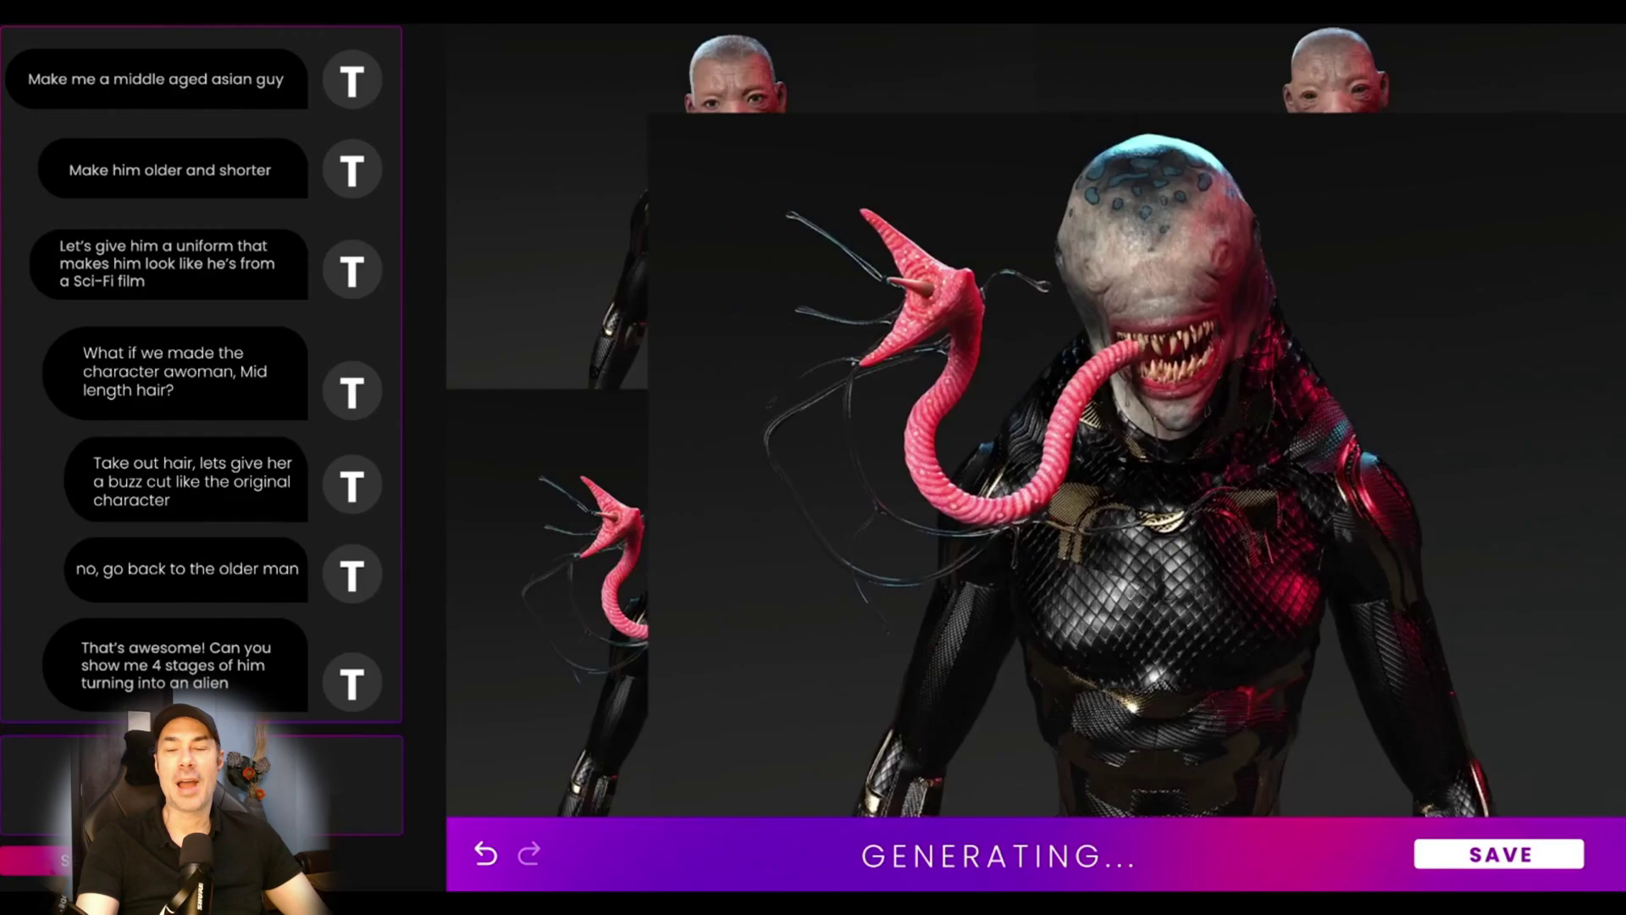
Exit full-screen playback of the Tafi promo video
key(Escape)
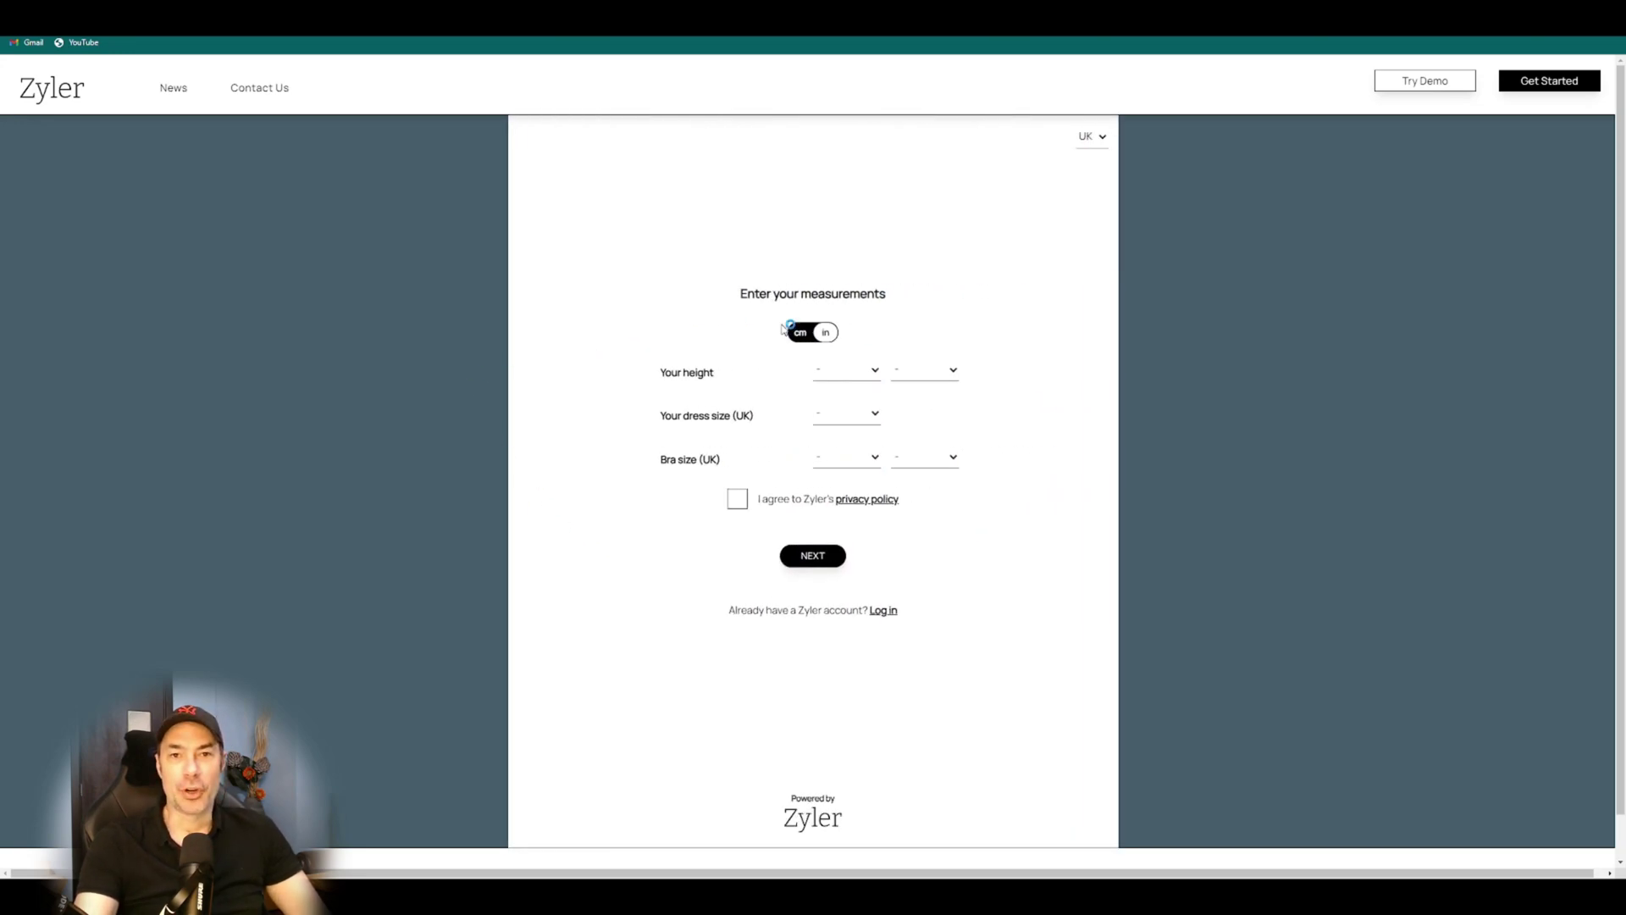
Enter measurements in inches with height 175cm and bra band 30, accepting the privacy policy
click(809, 337)
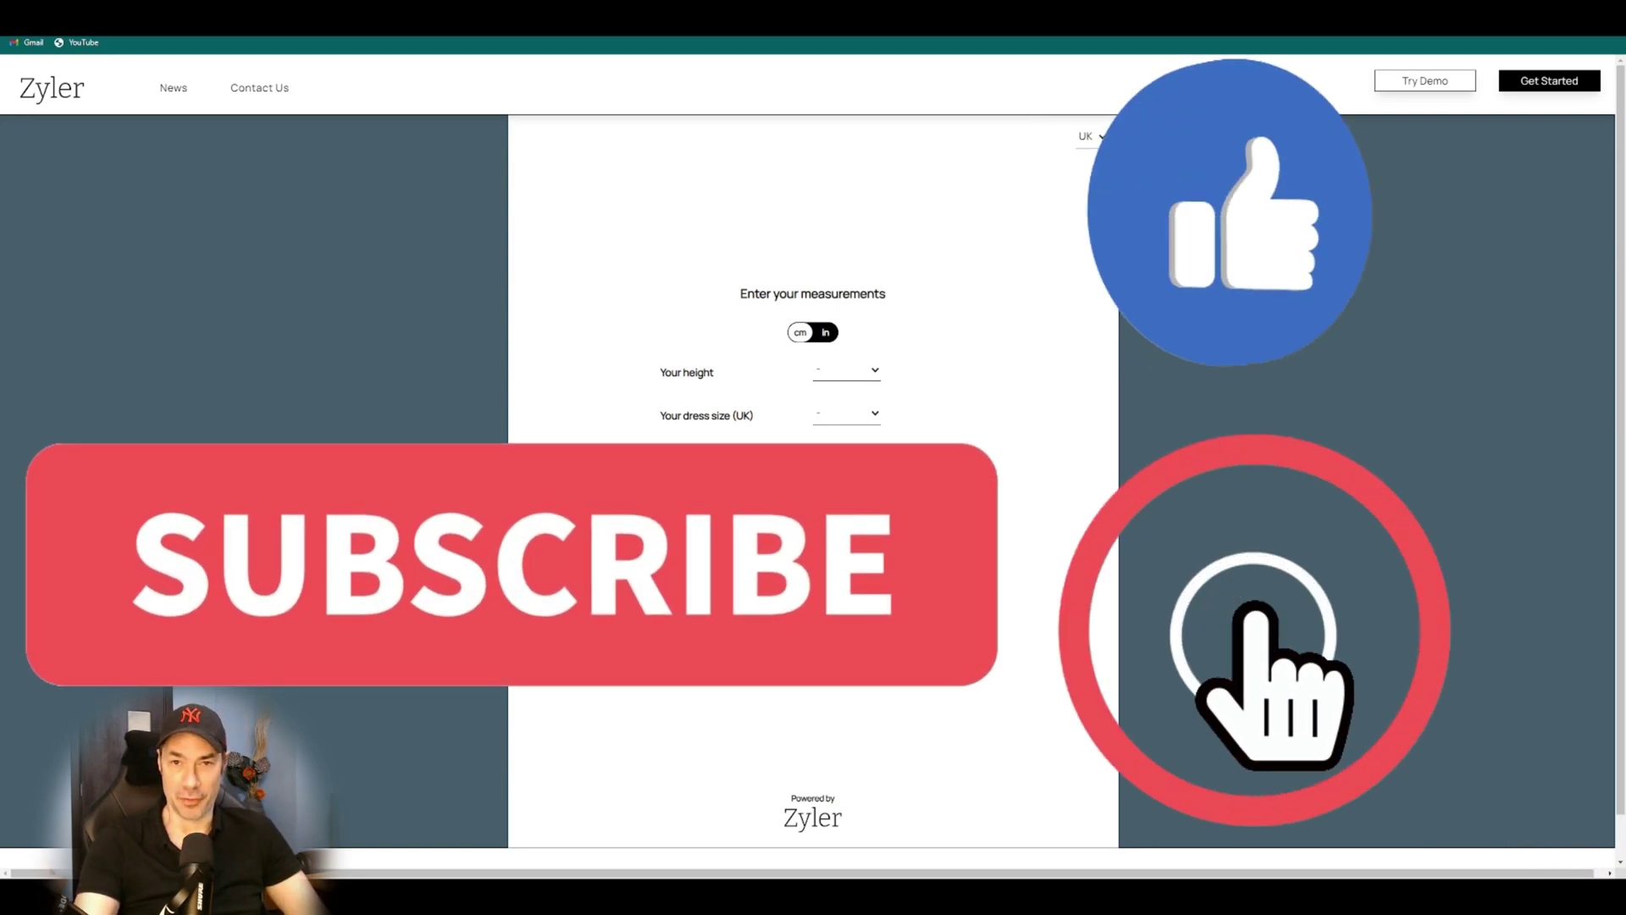
click(826, 423)
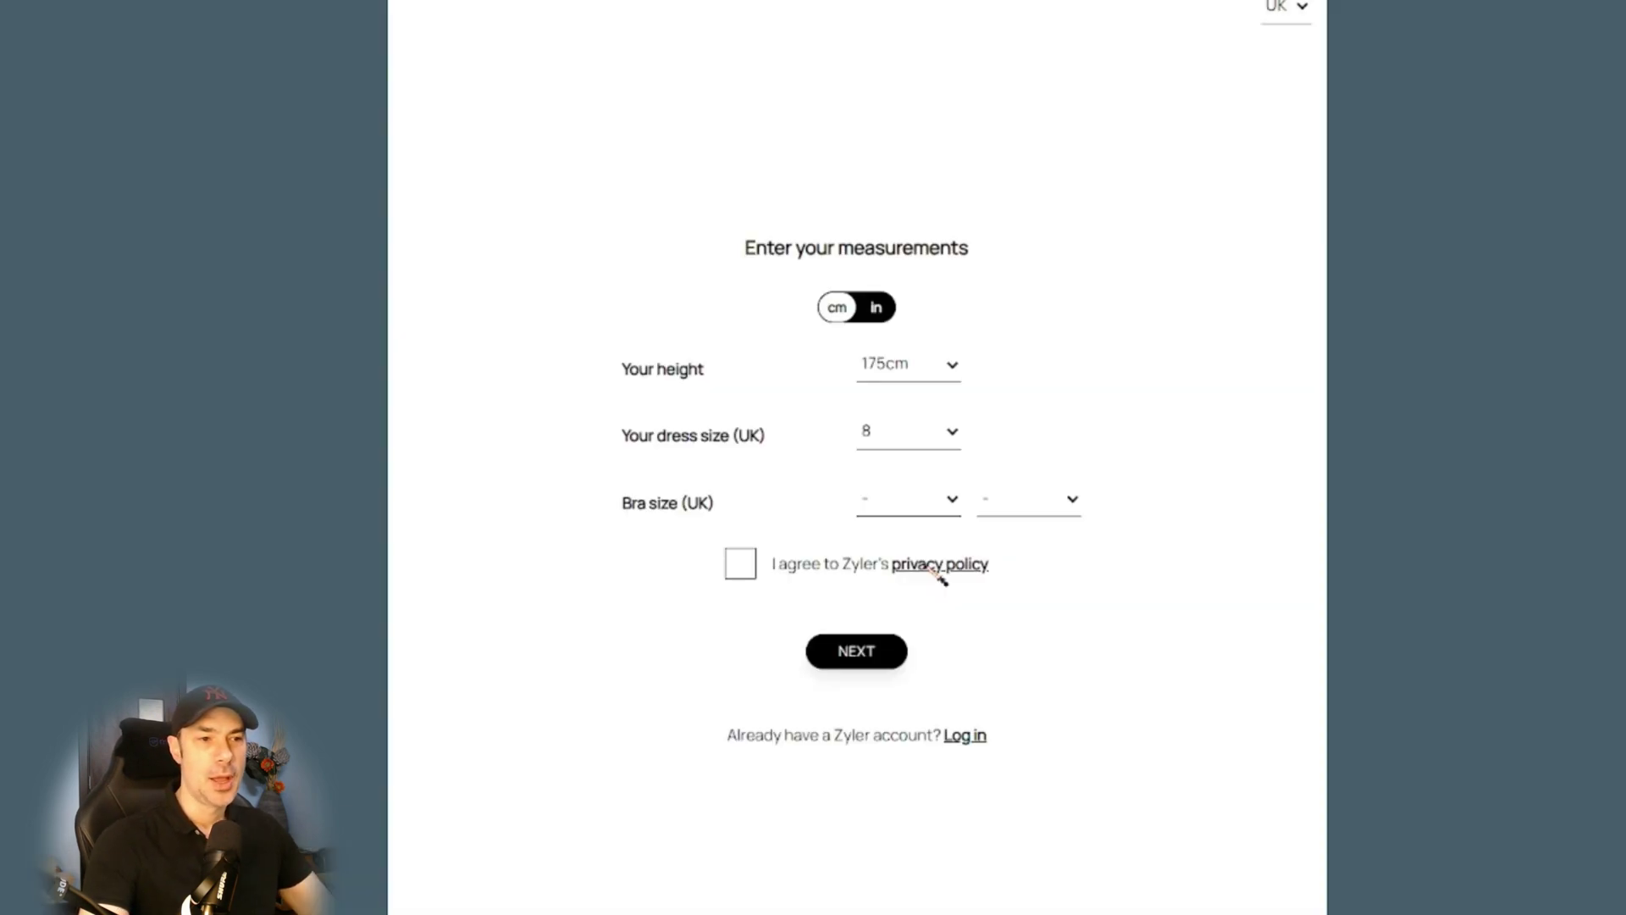
click(867, 506)
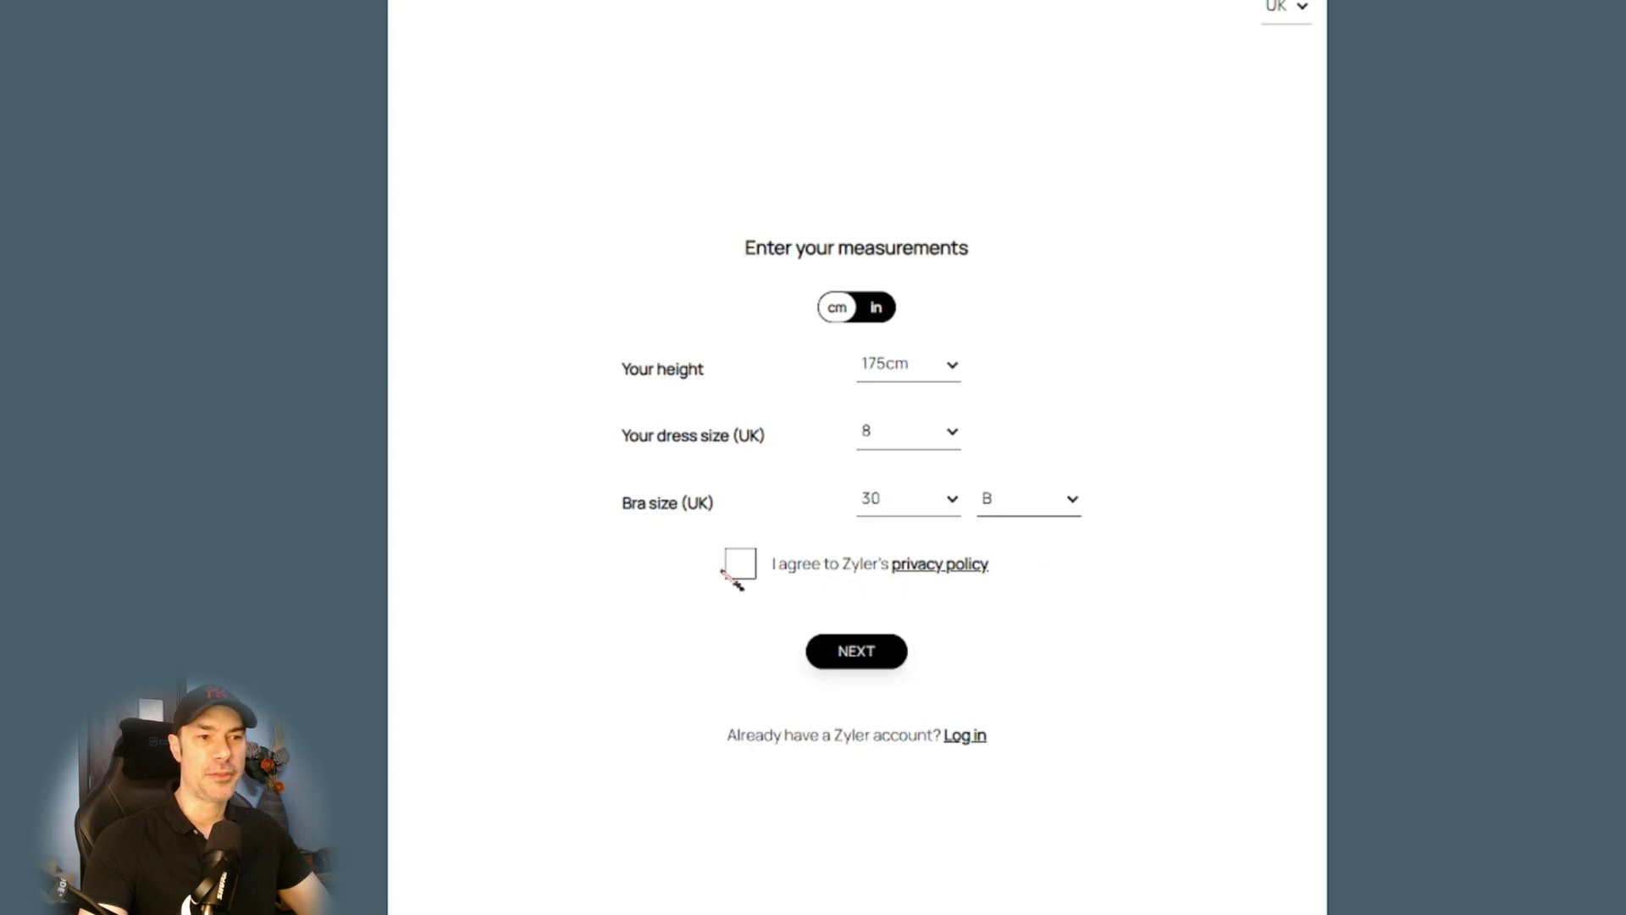
click(751, 578)
click(836, 663)
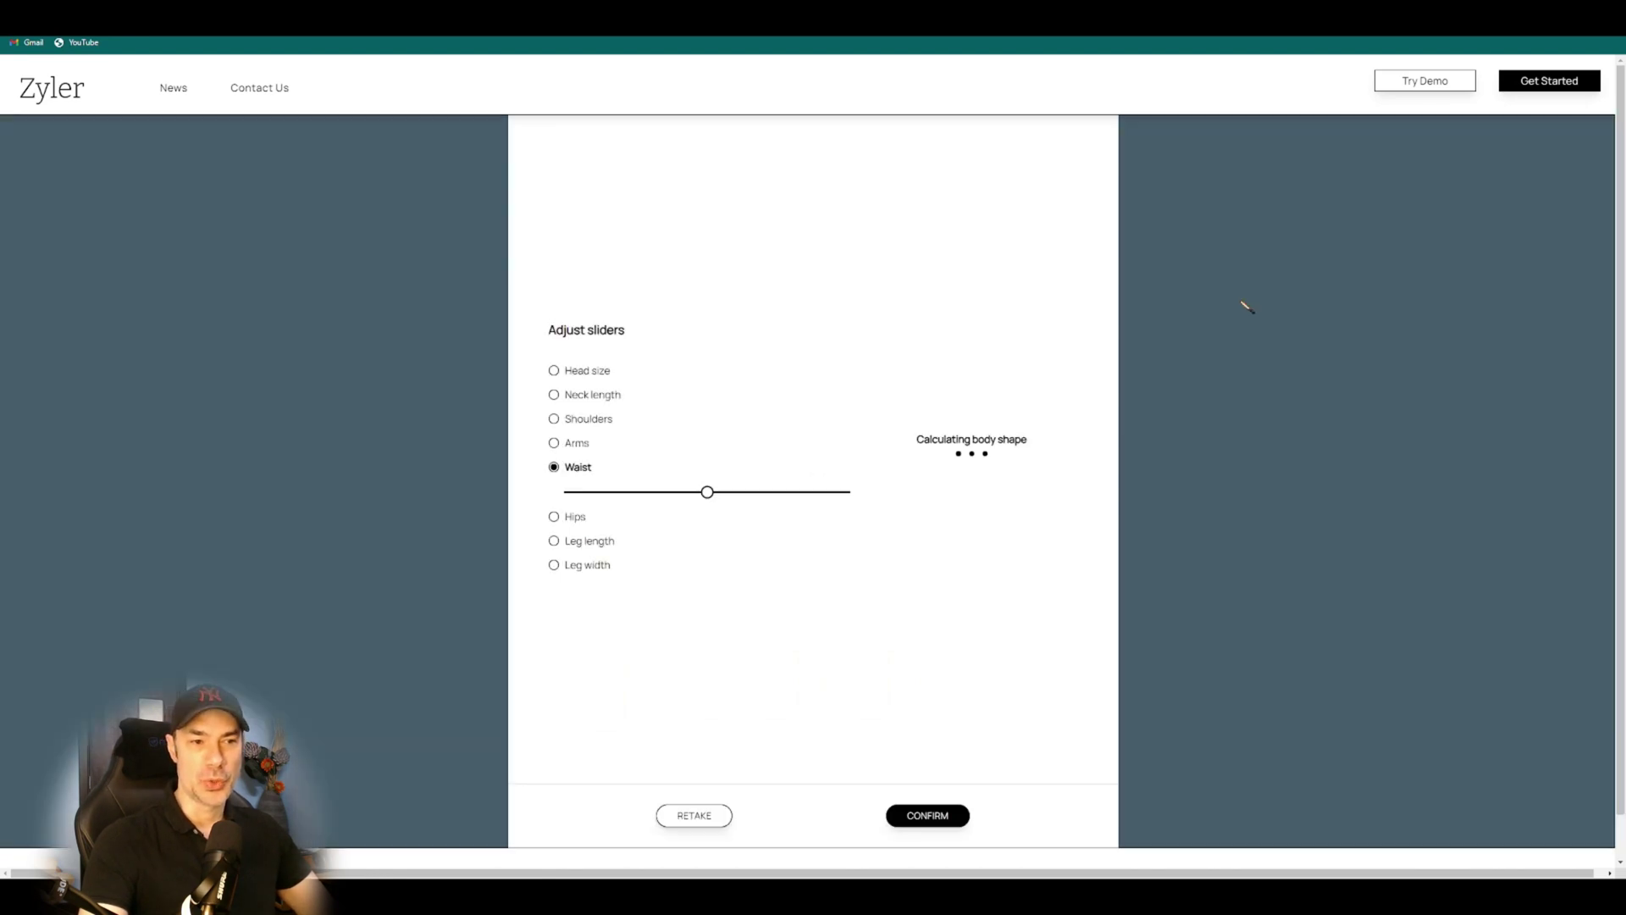
Adjust neck length, slim the arms and waist, select leg width, and confirm the body shape
click(553, 396)
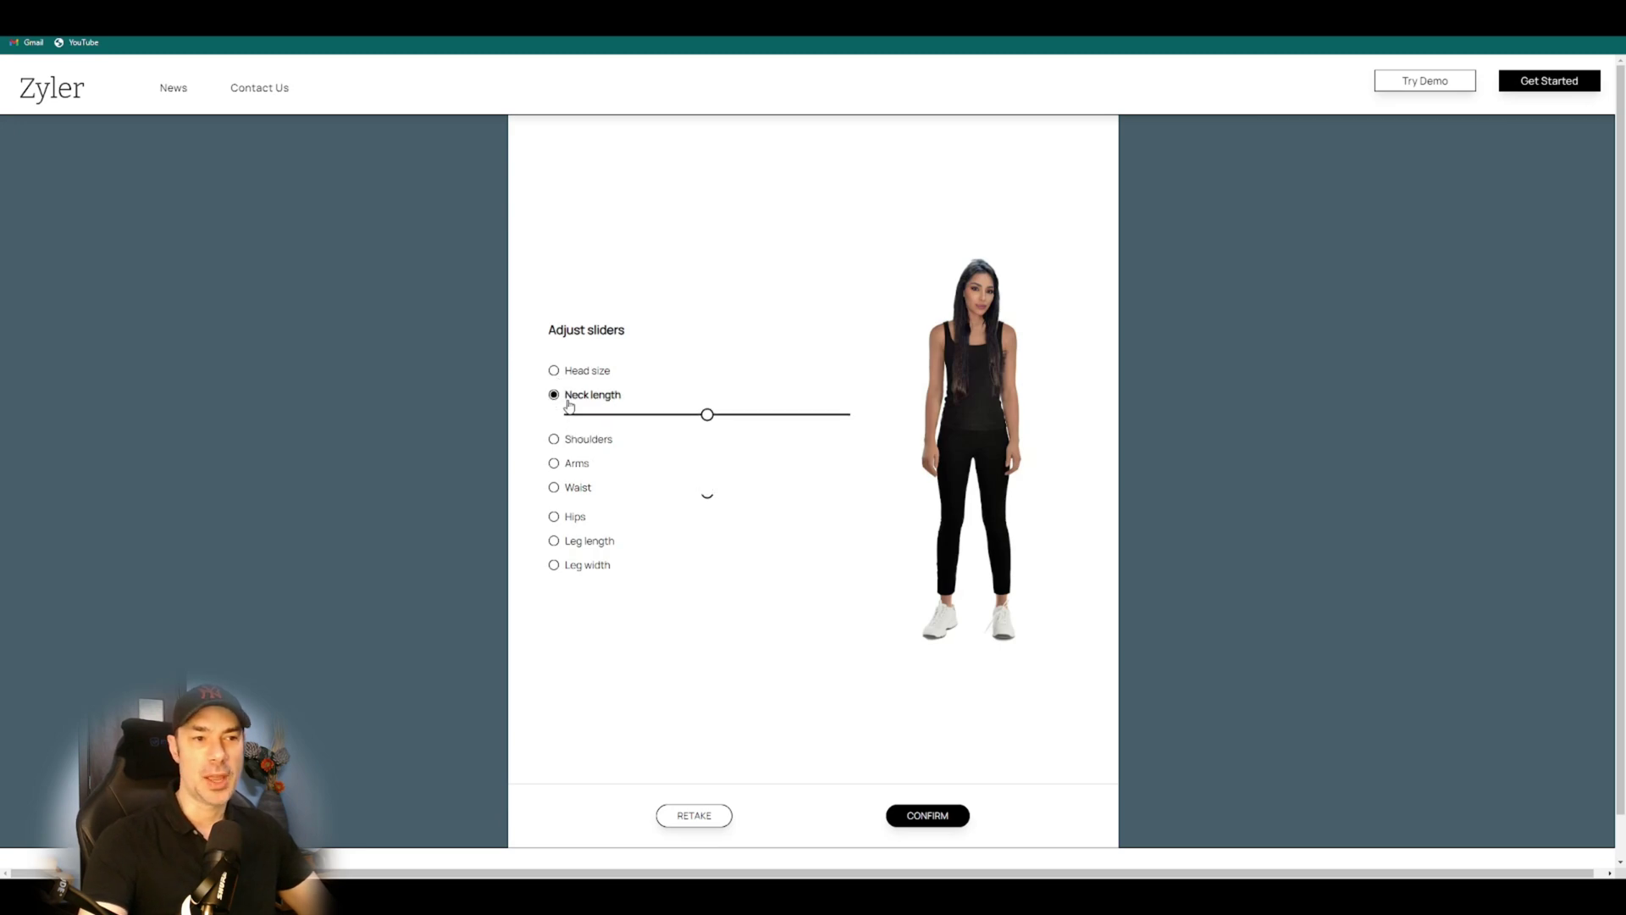
drag(706, 427, 801, 448)
click(554, 444)
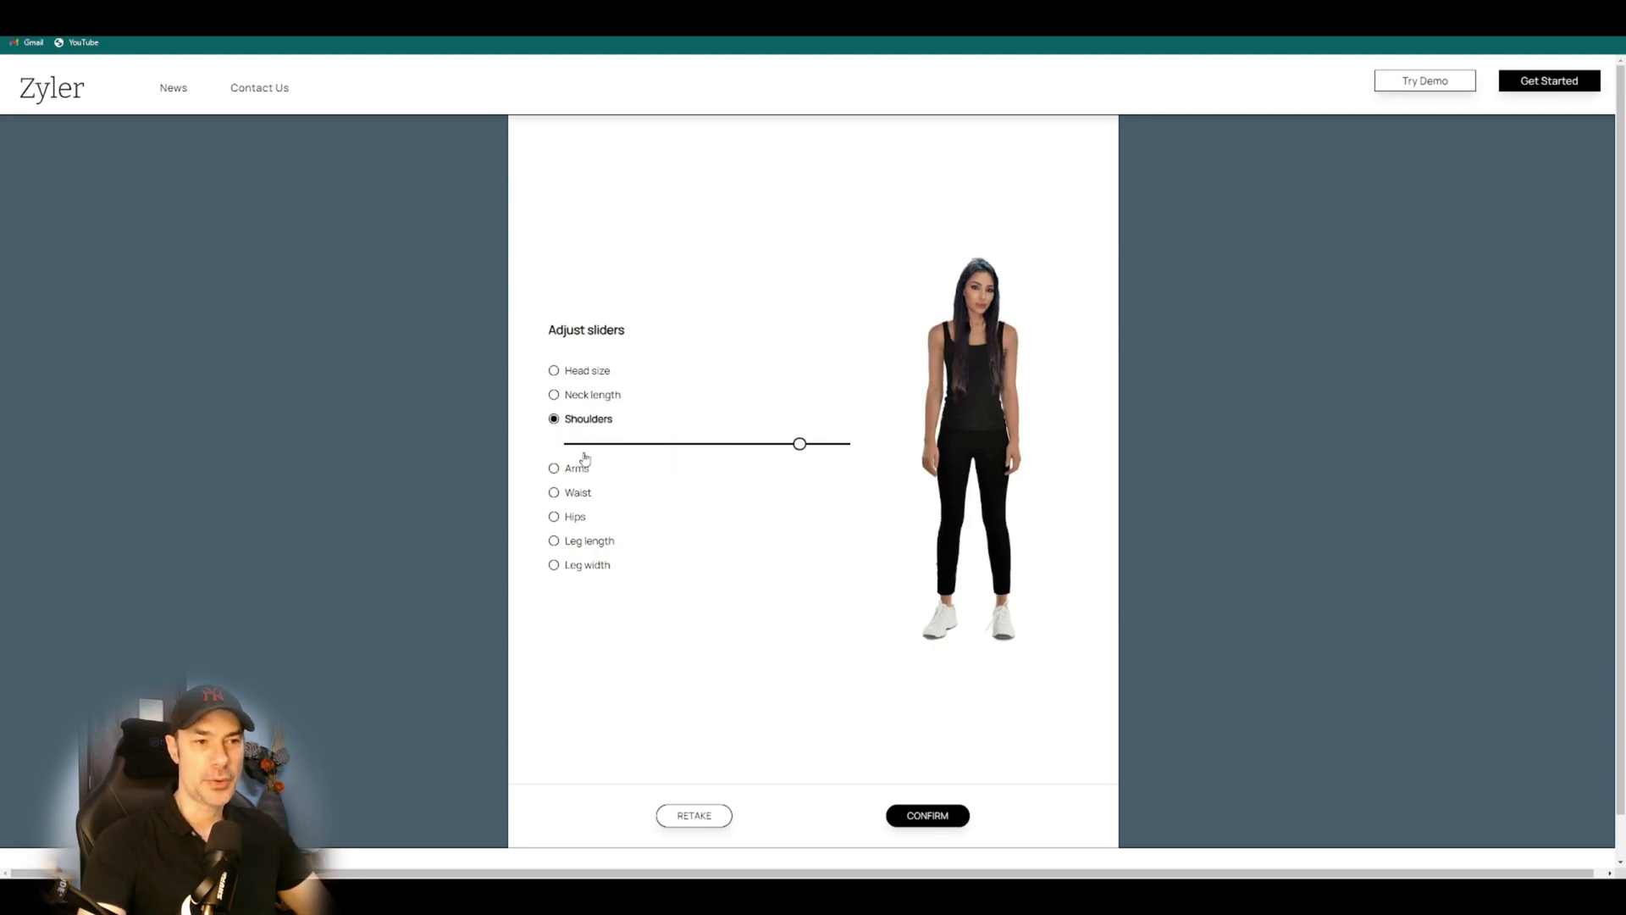
click(554, 468)
drag(708, 468, 608, 470)
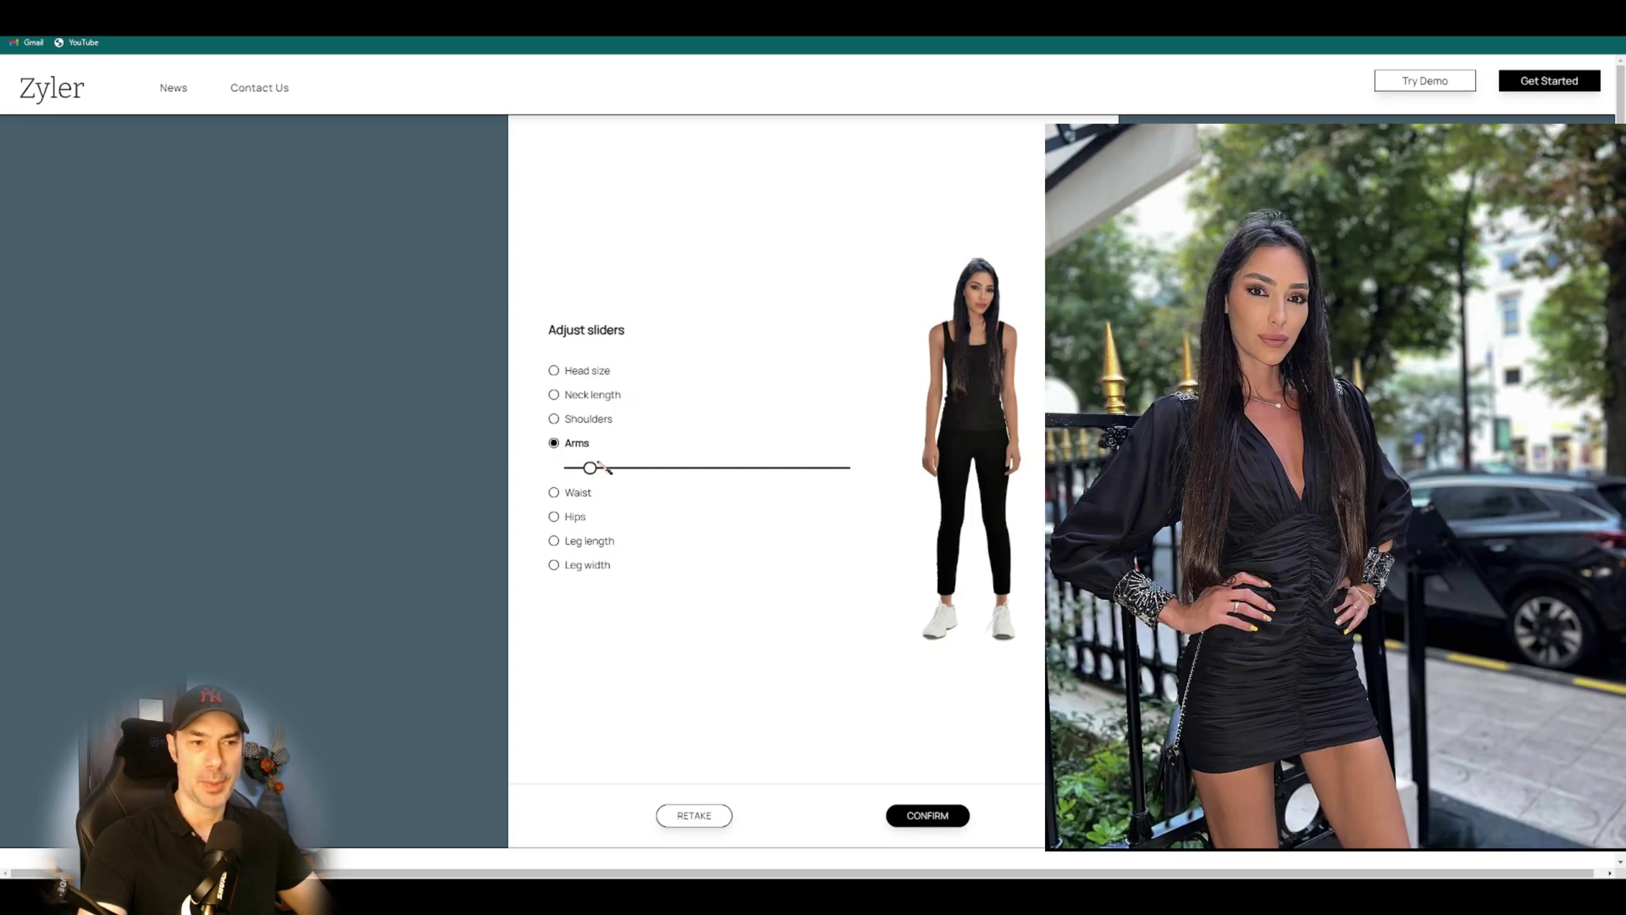
click(574, 491)
drag(704, 491, 686, 492)
click(585, 564)
click(934, 816)
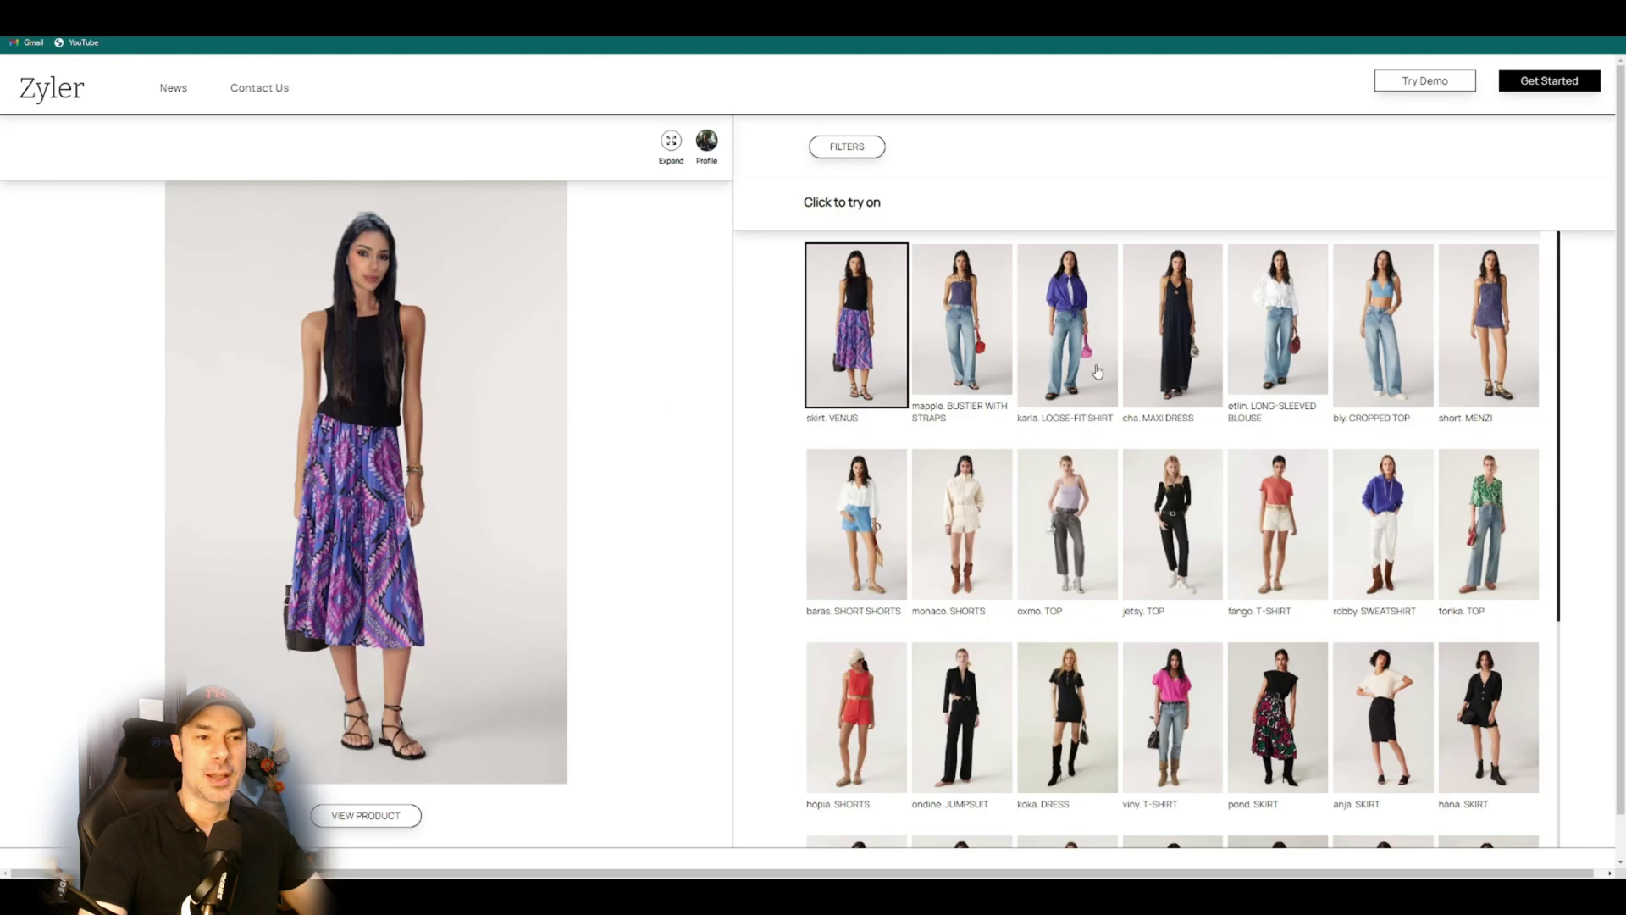
Try on the cha. MAXI DRESS, jetsy. TOP, robby. SWEATSHIRT, koka. DRESS and pond. SKIRT, dismissing the feedback prompt
click(1197, 358)
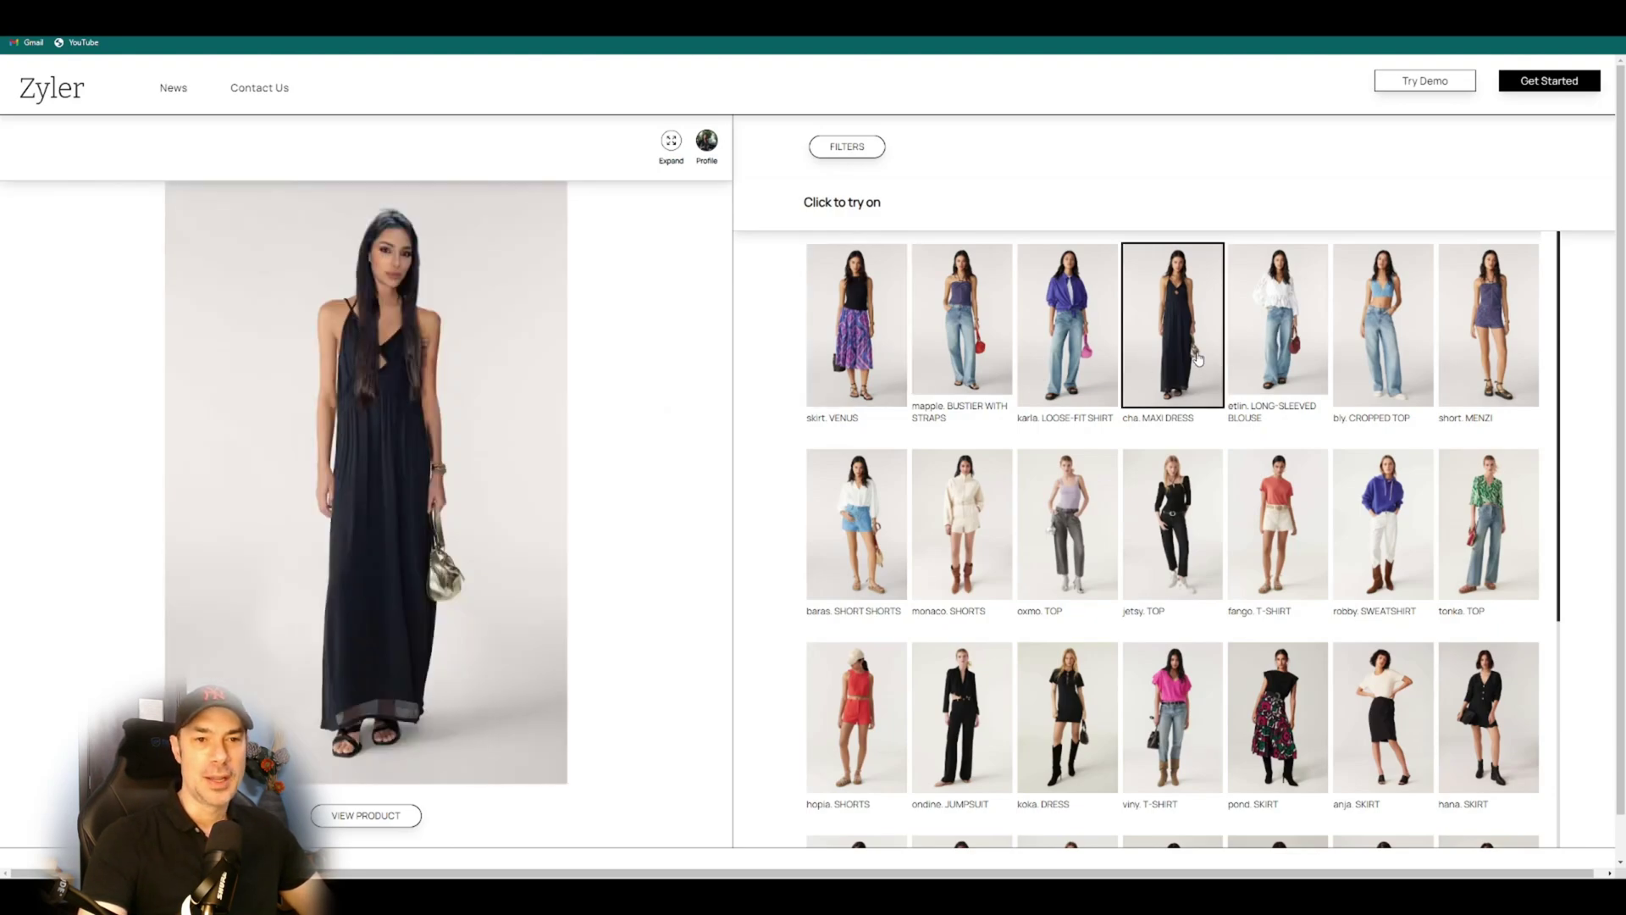
click(1195, 518)
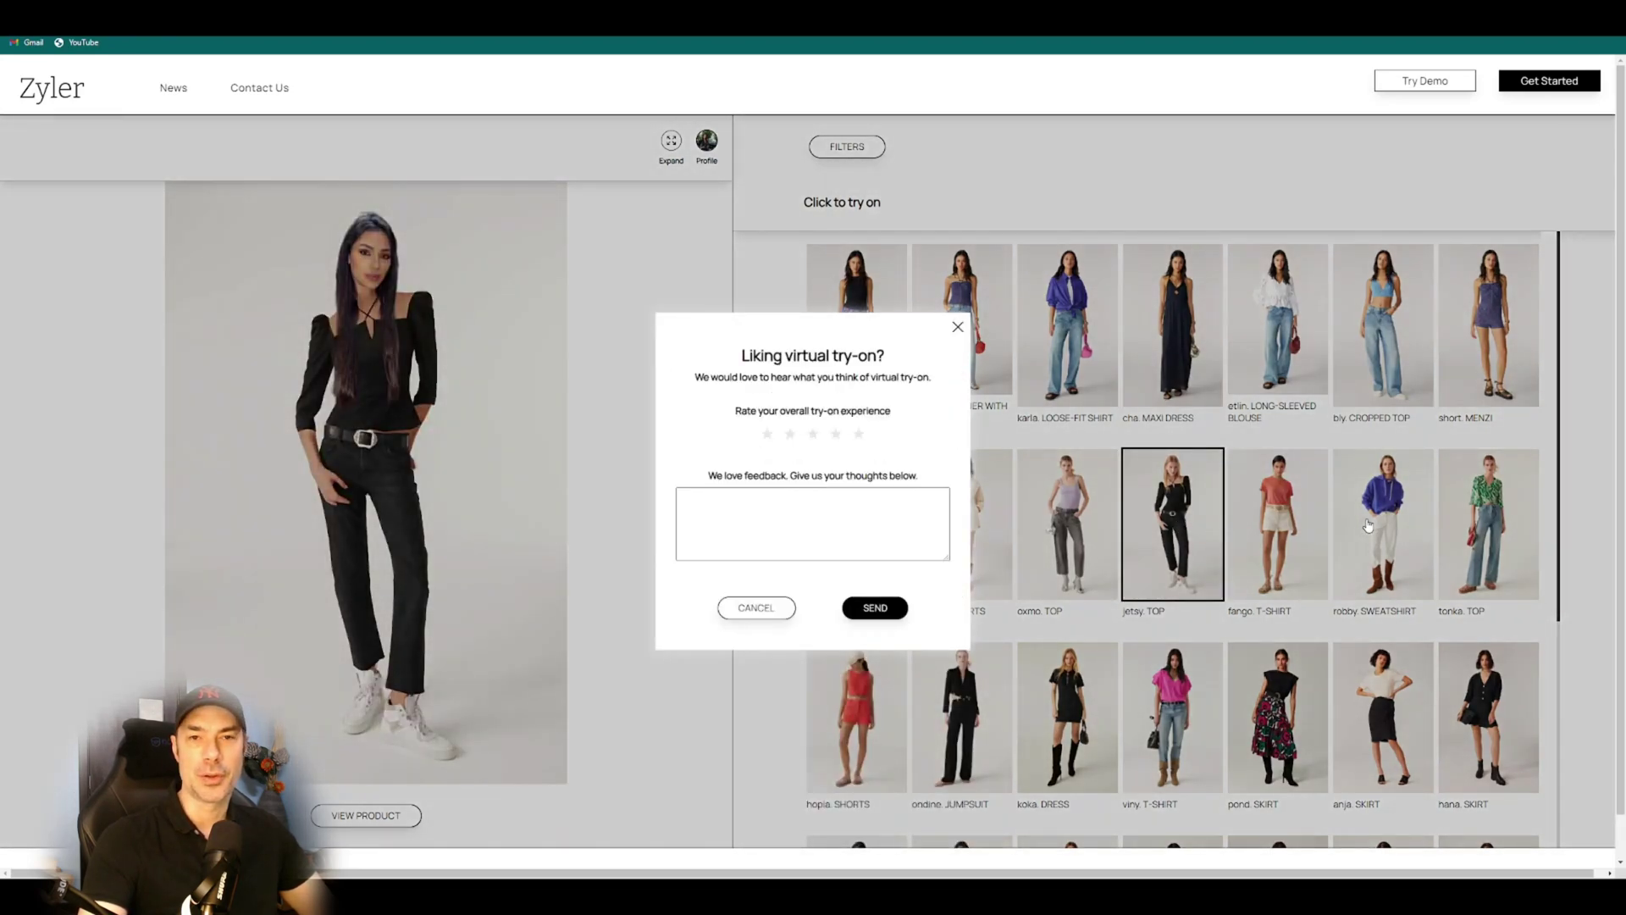
click(894, 622)
click(1359, 548)
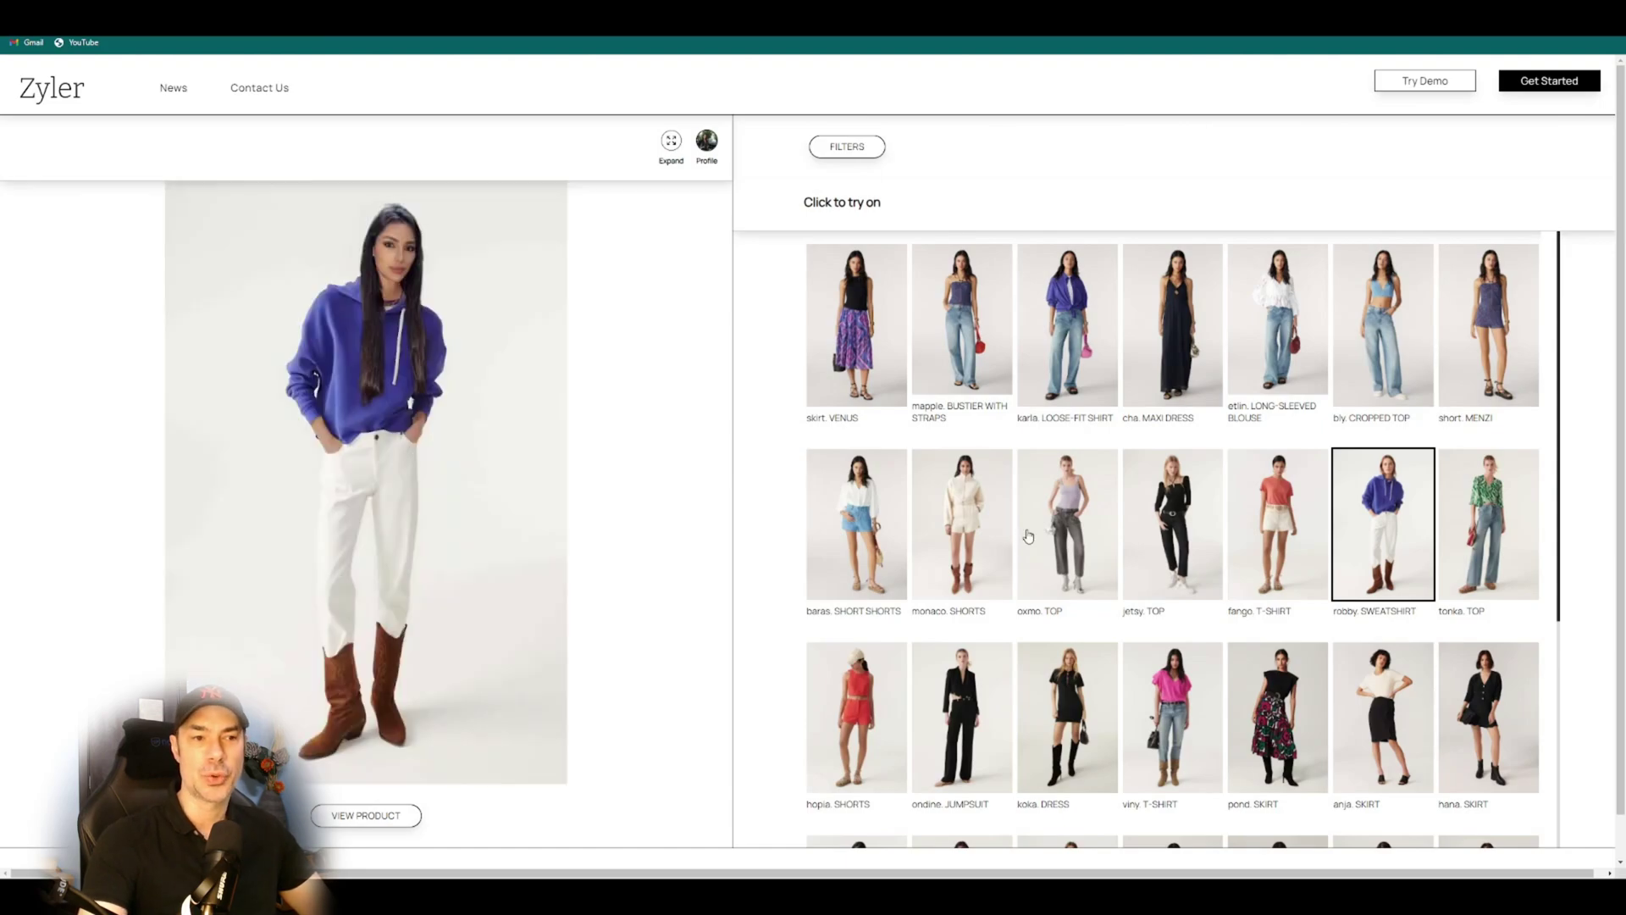
click(1067, 719)
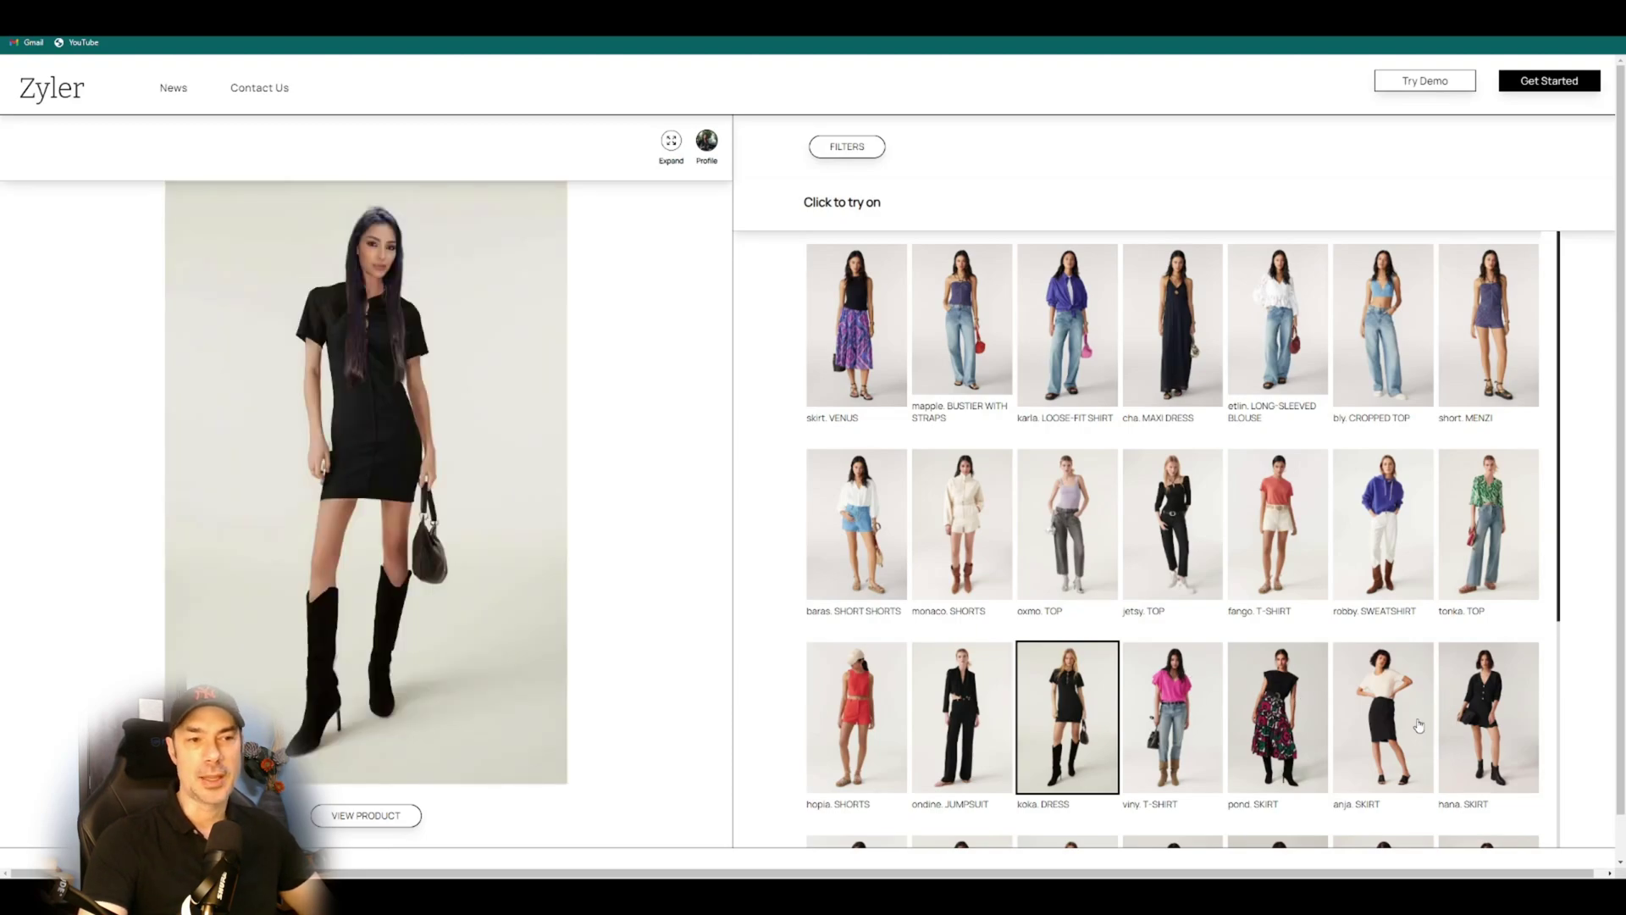
click(1274, 715)
Try on the siago. JACKET, max. JACKET and kurt. TROUSERS from the catalogue
scroll(1177, 686, down, 6)
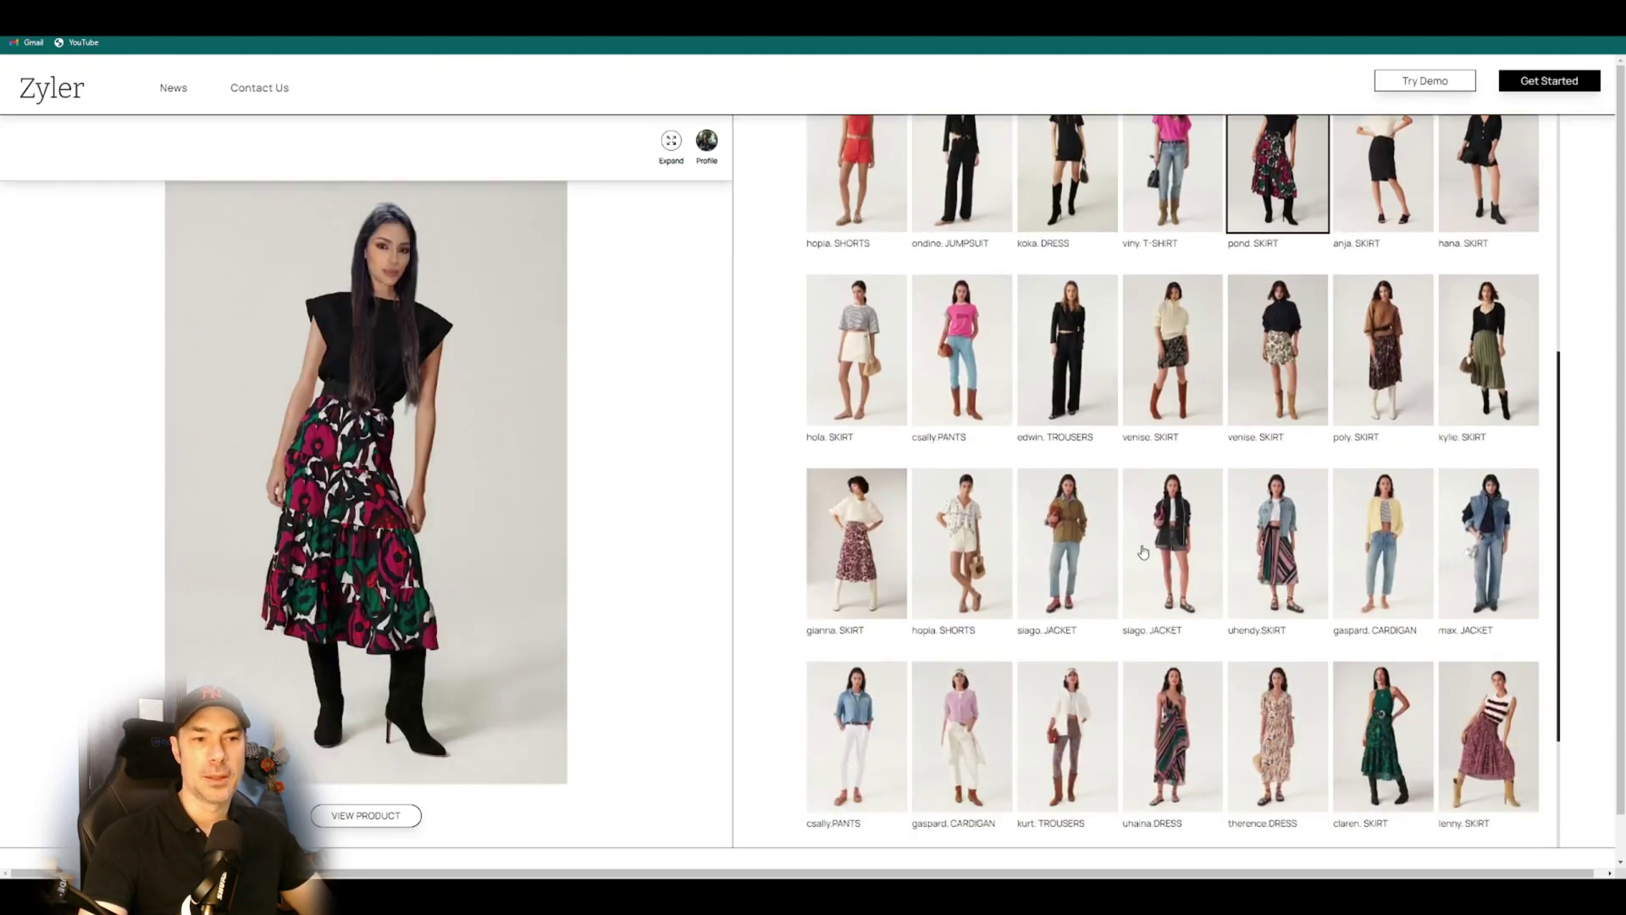
click(1094, 546)
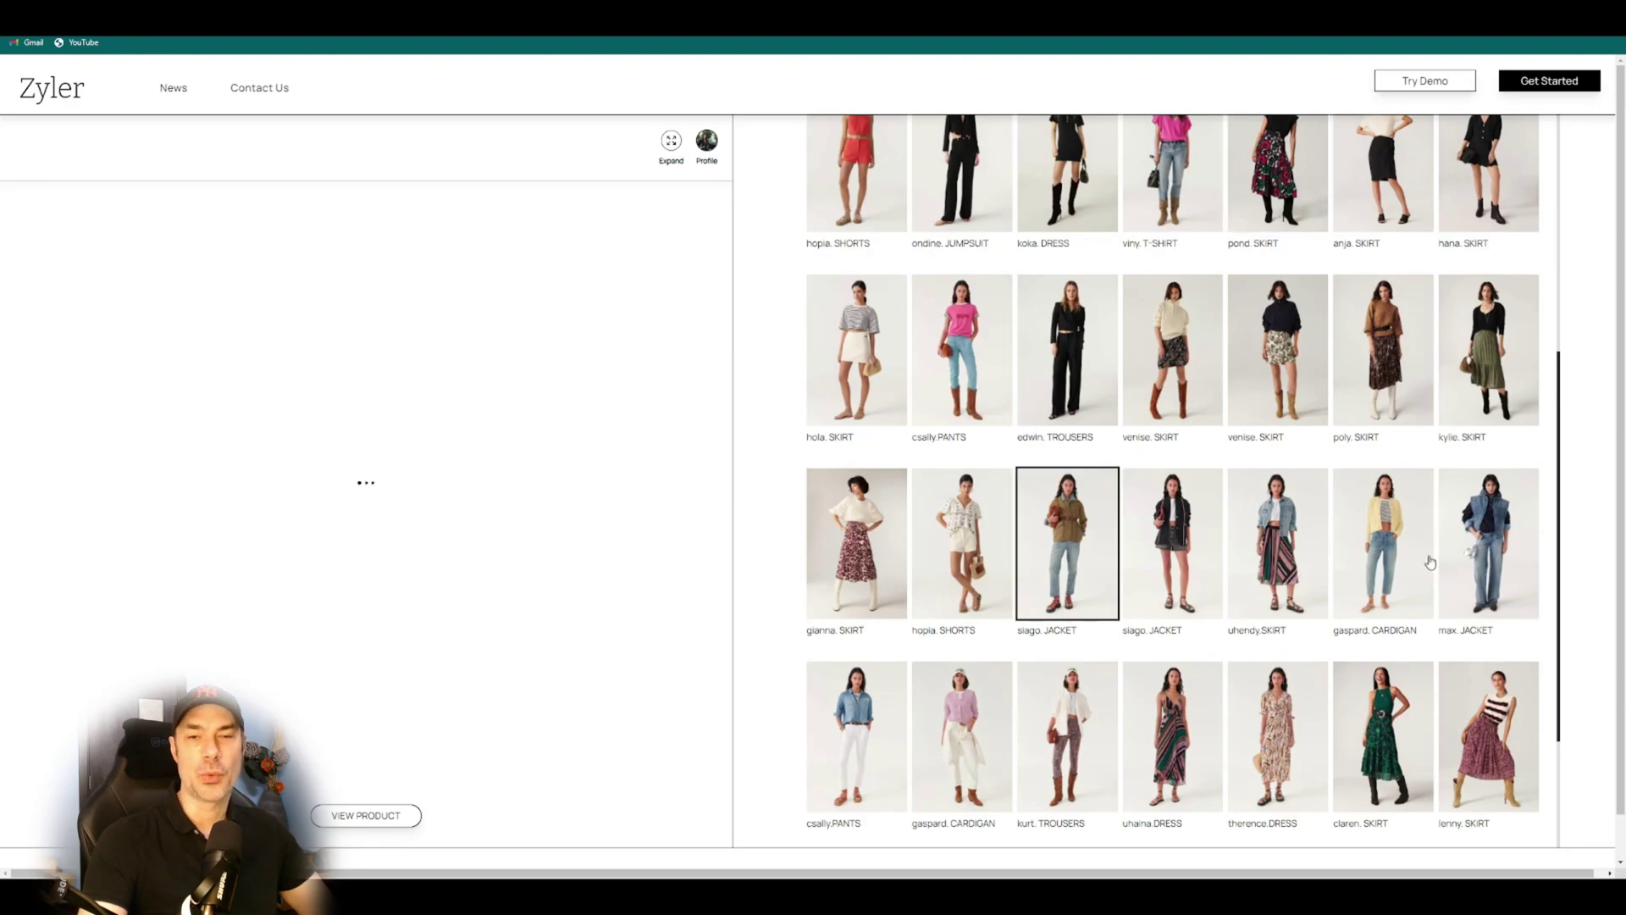
click(1488, 556)
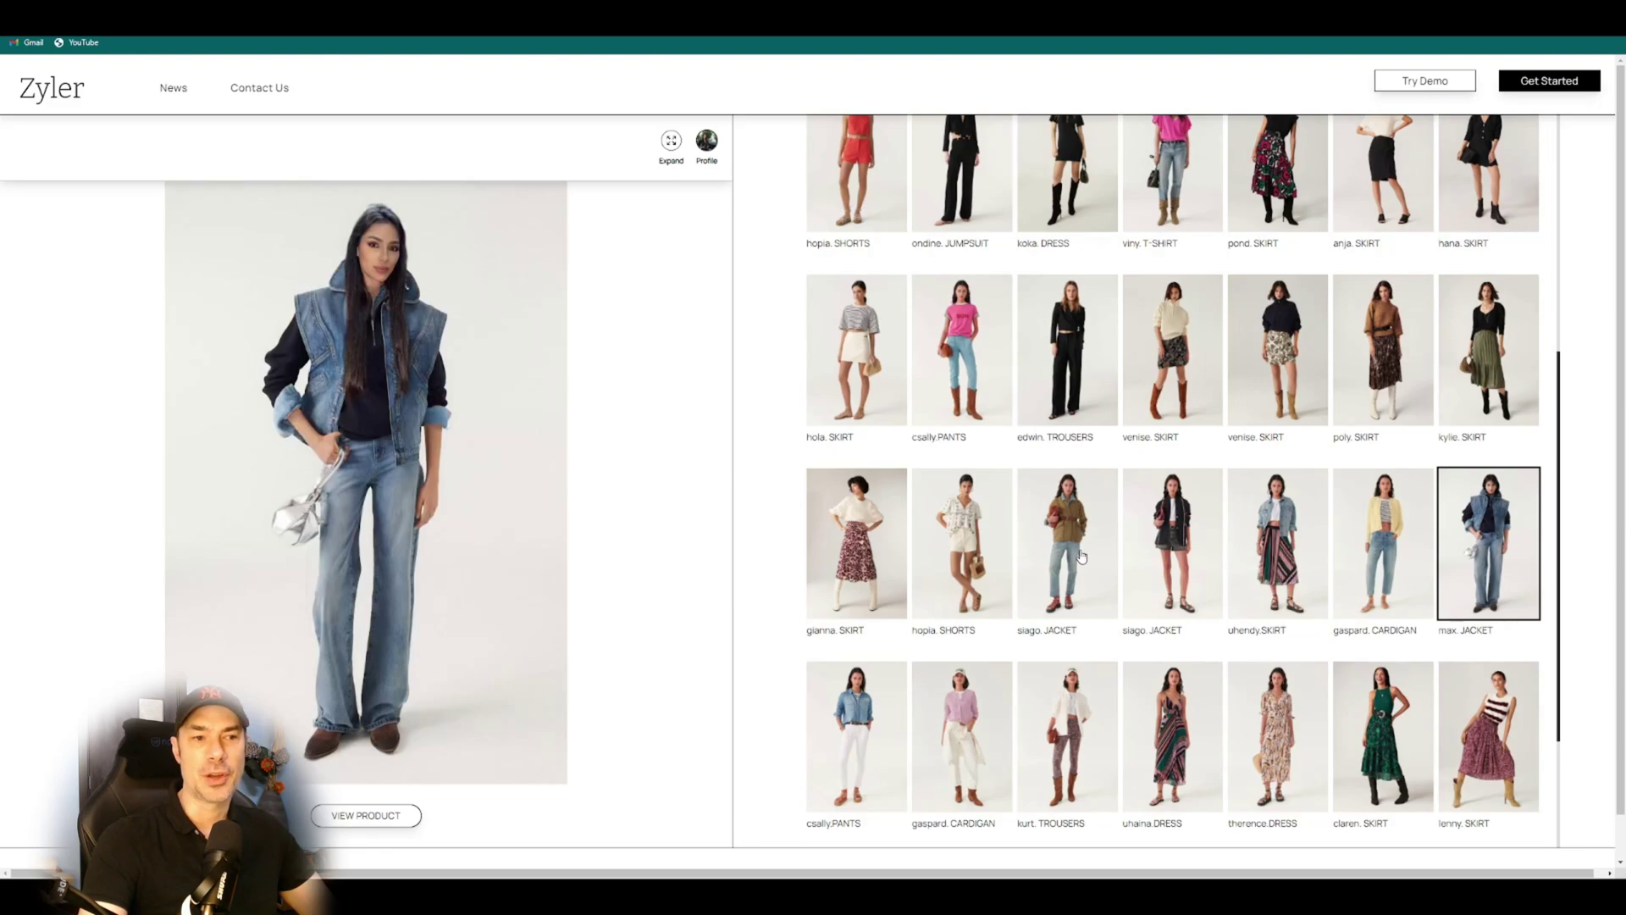
scroll(1082, 559, down, 2)
click(1067, 651)
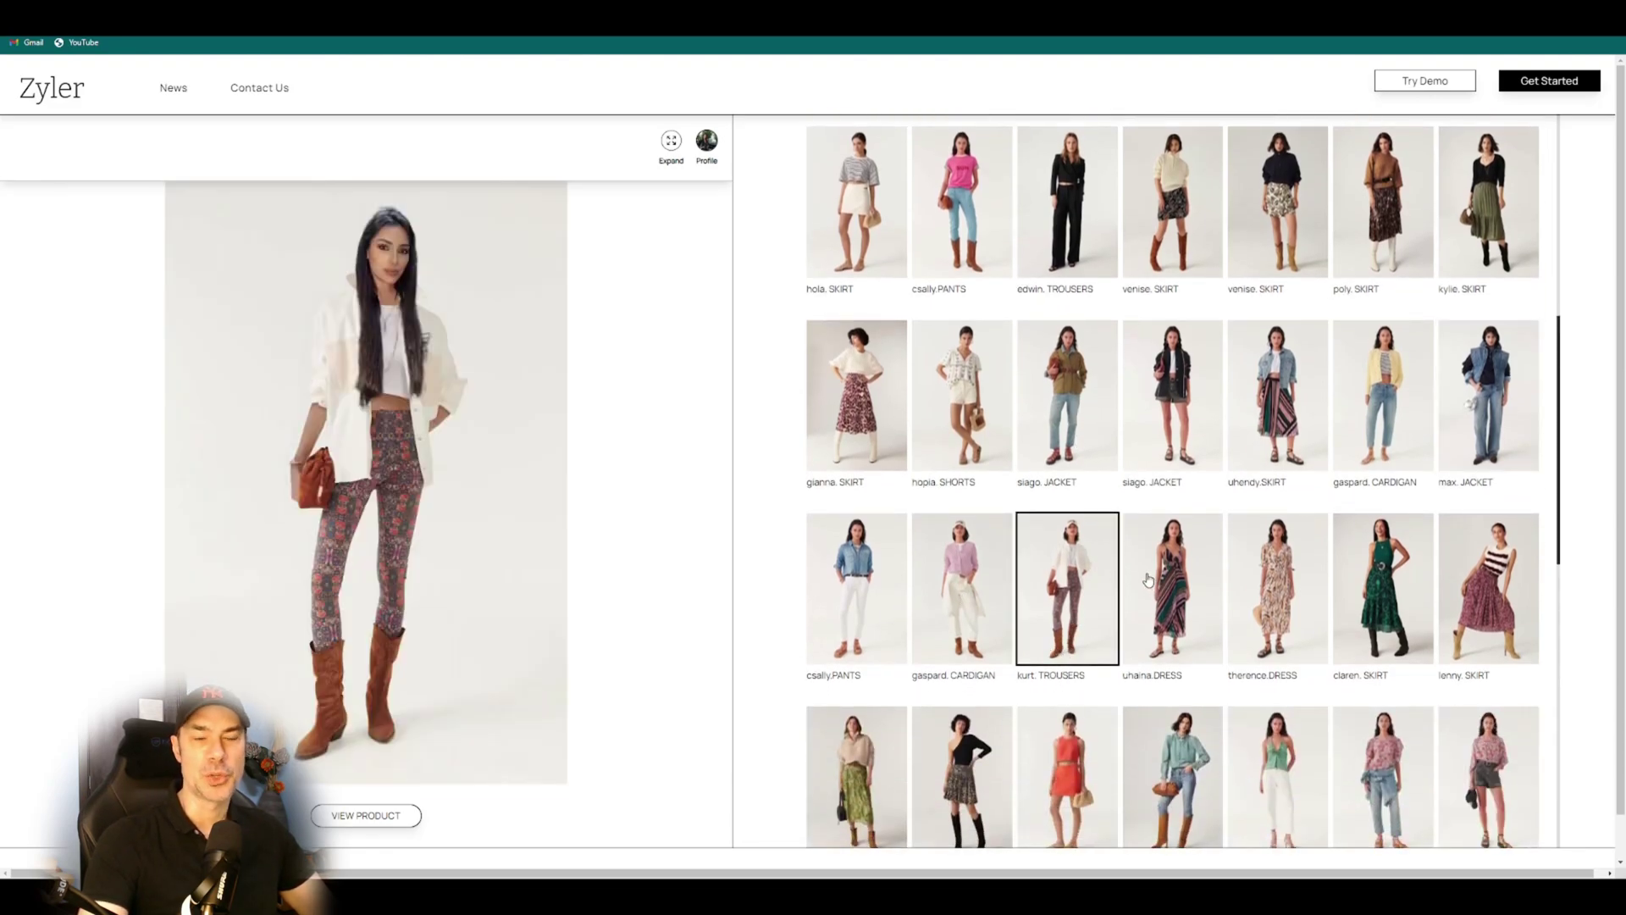
Try on the patsy. SHIRT, coco. BLAZER, issey. COAT and finally the alessia. DRESS
scroll(1157, 584, down, 2)
click(1172, 644)
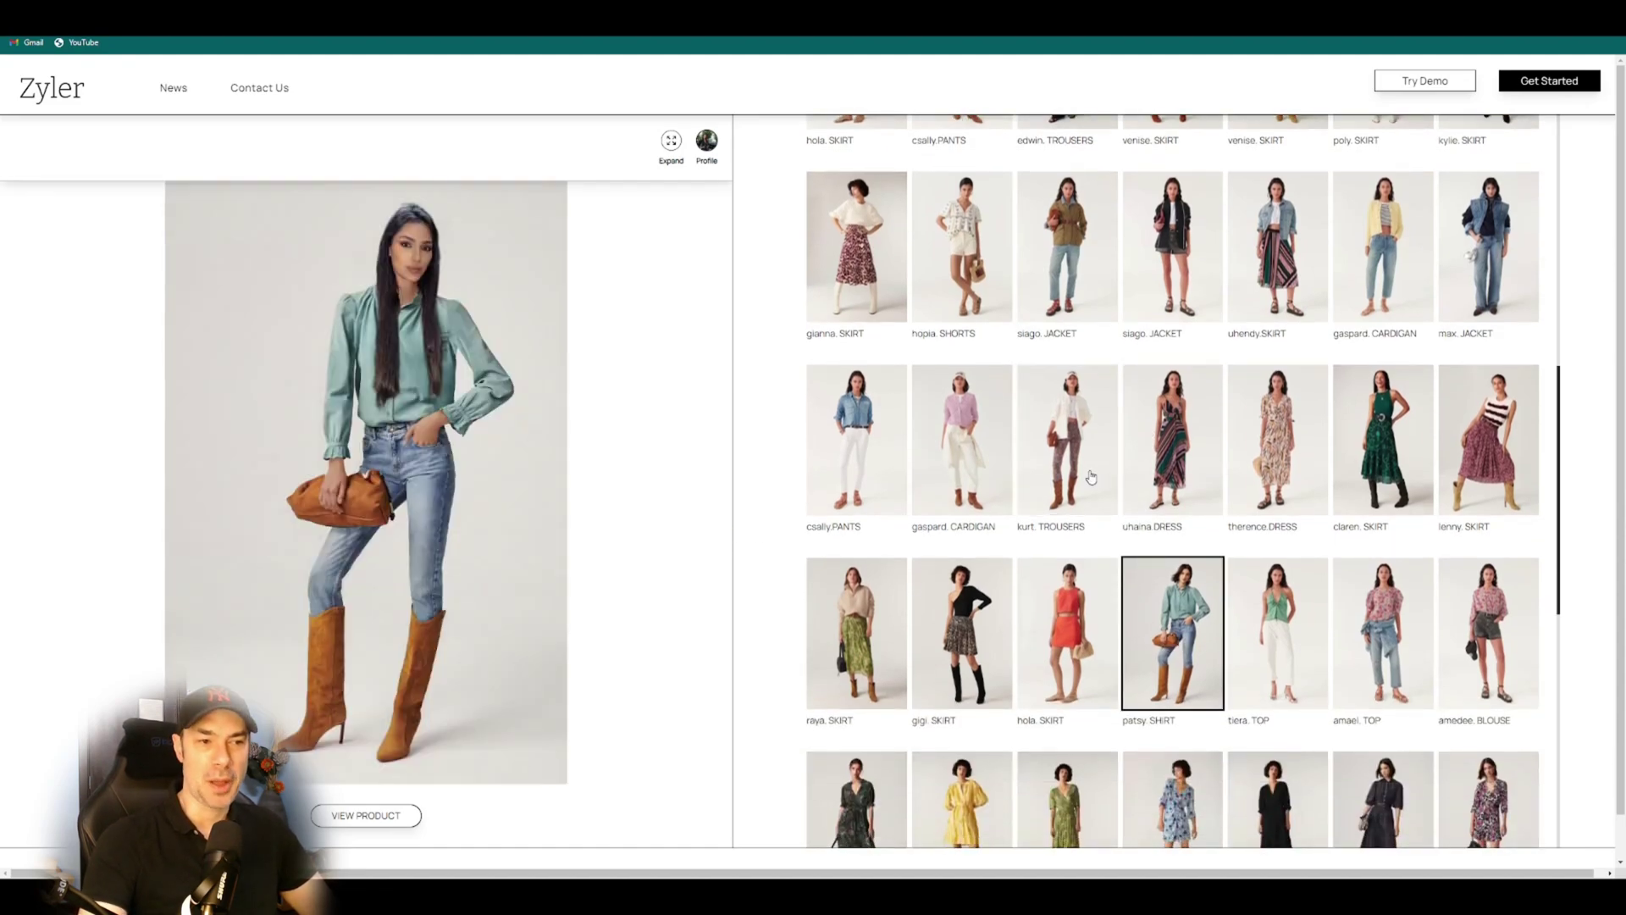
scroll(1251, 605, down, 8)
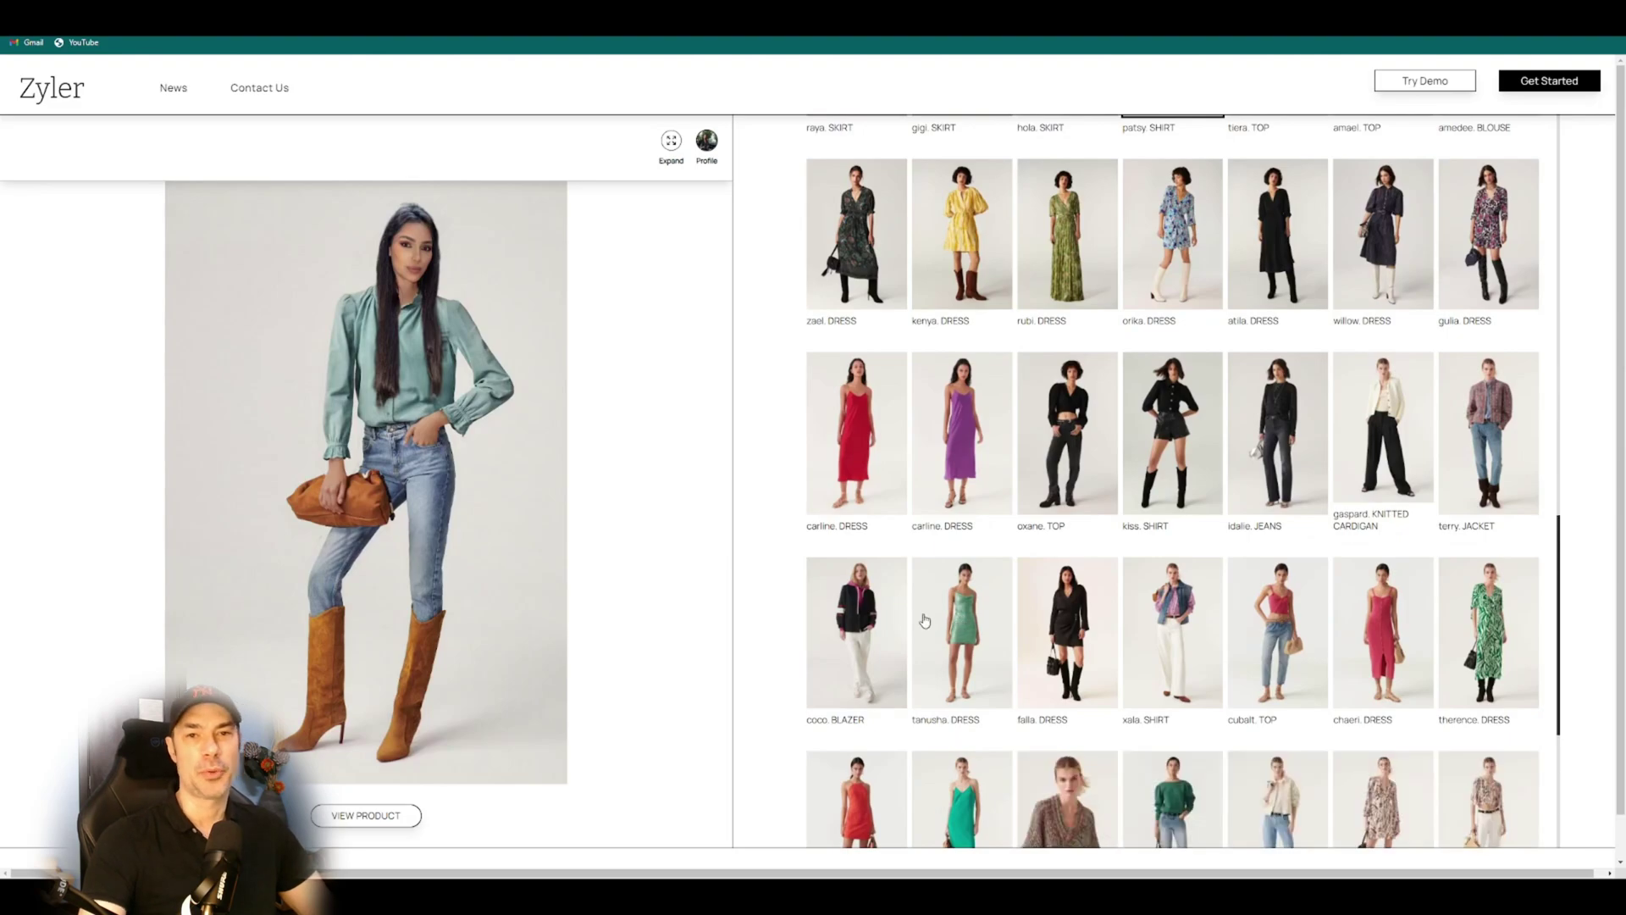
click(887, 615)
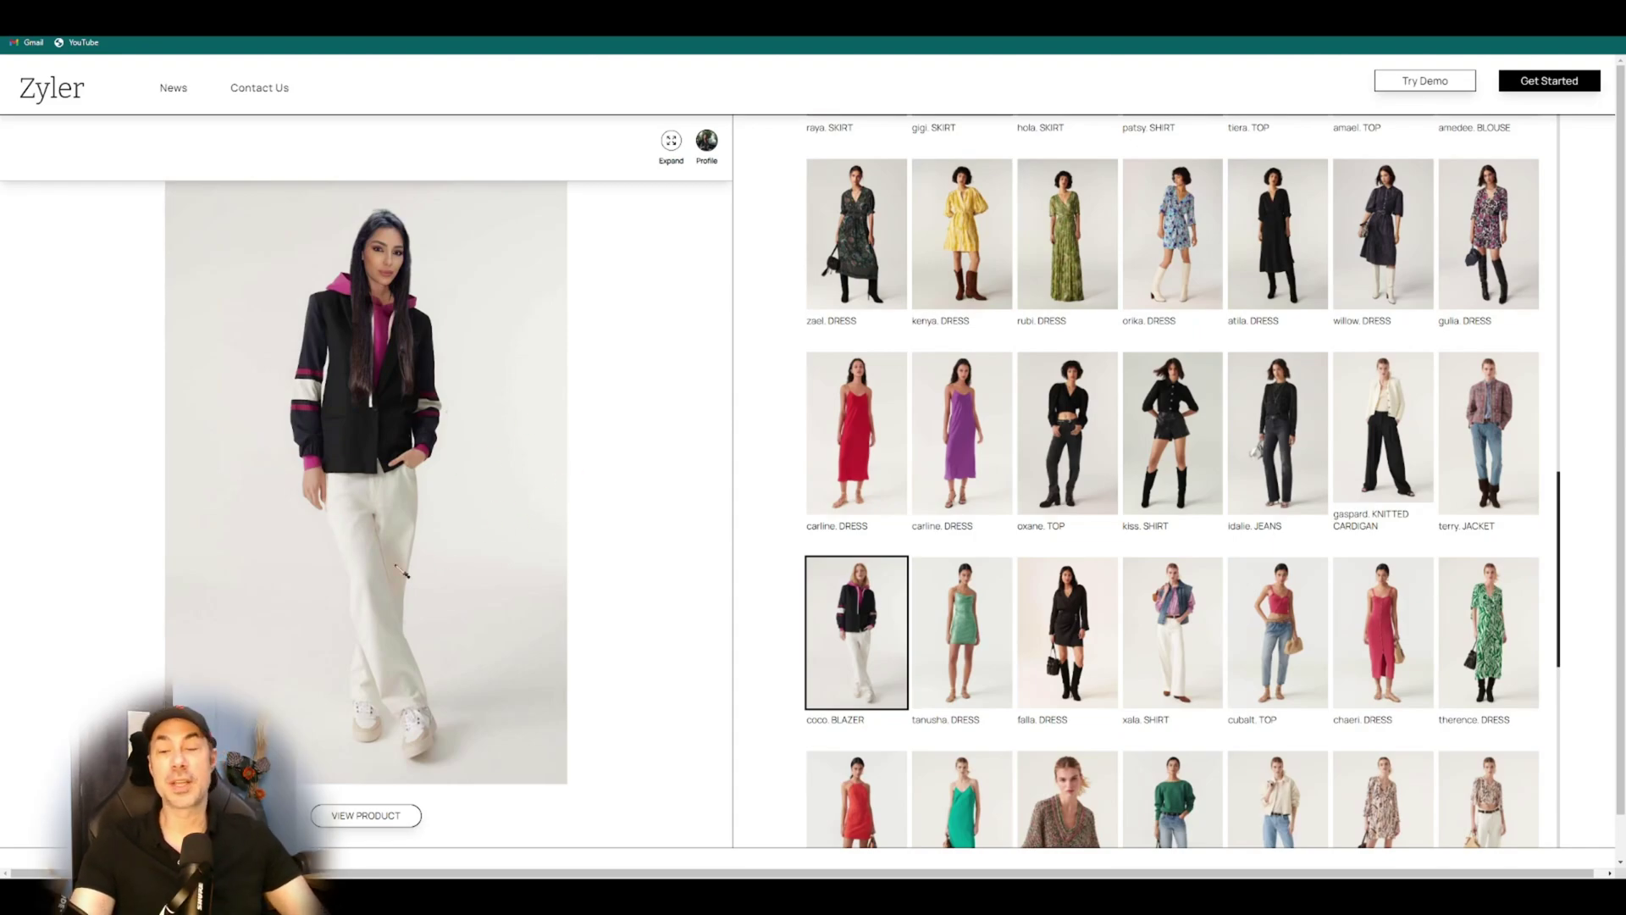
scroll(1164, 601, down, 5)
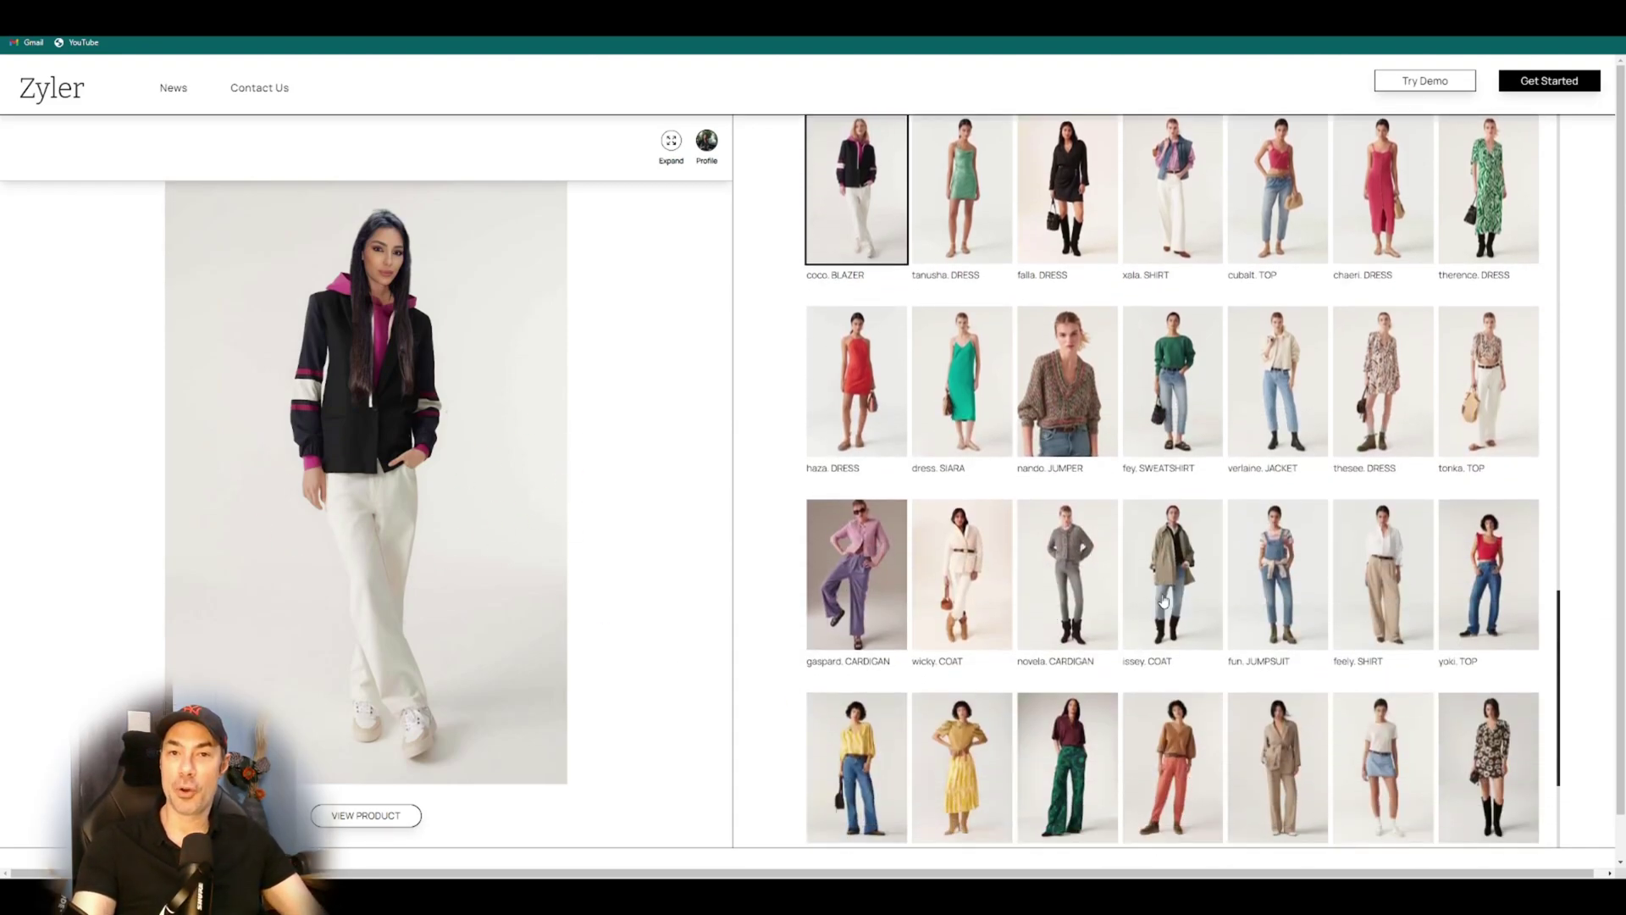
click(1165, 601)
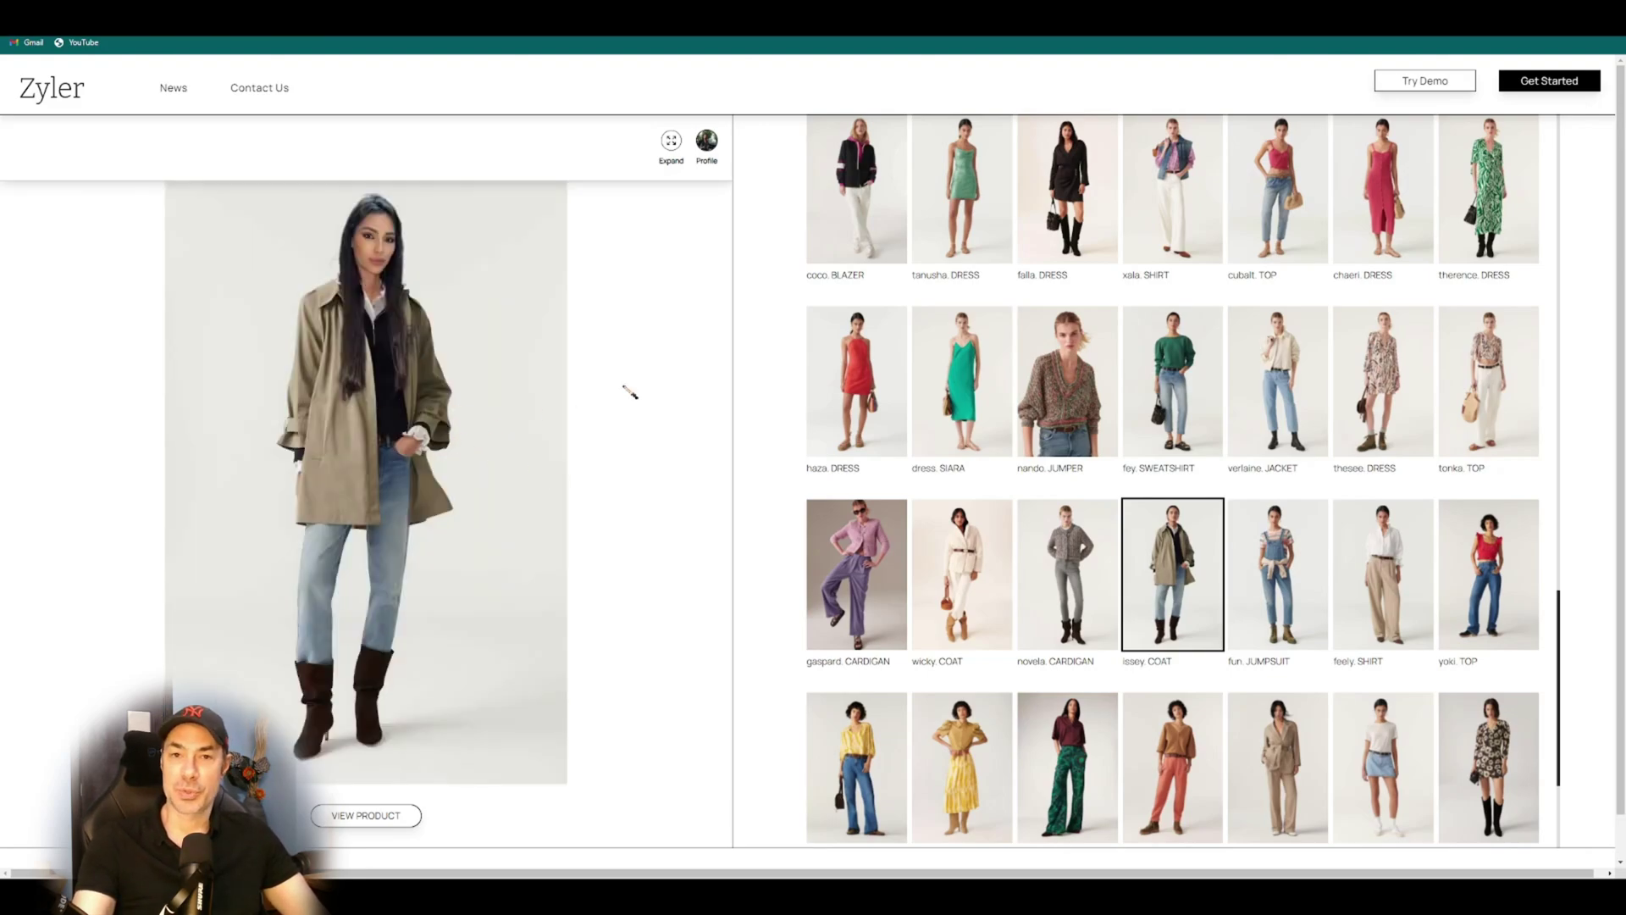
scroll(1152, 661, down, 3)
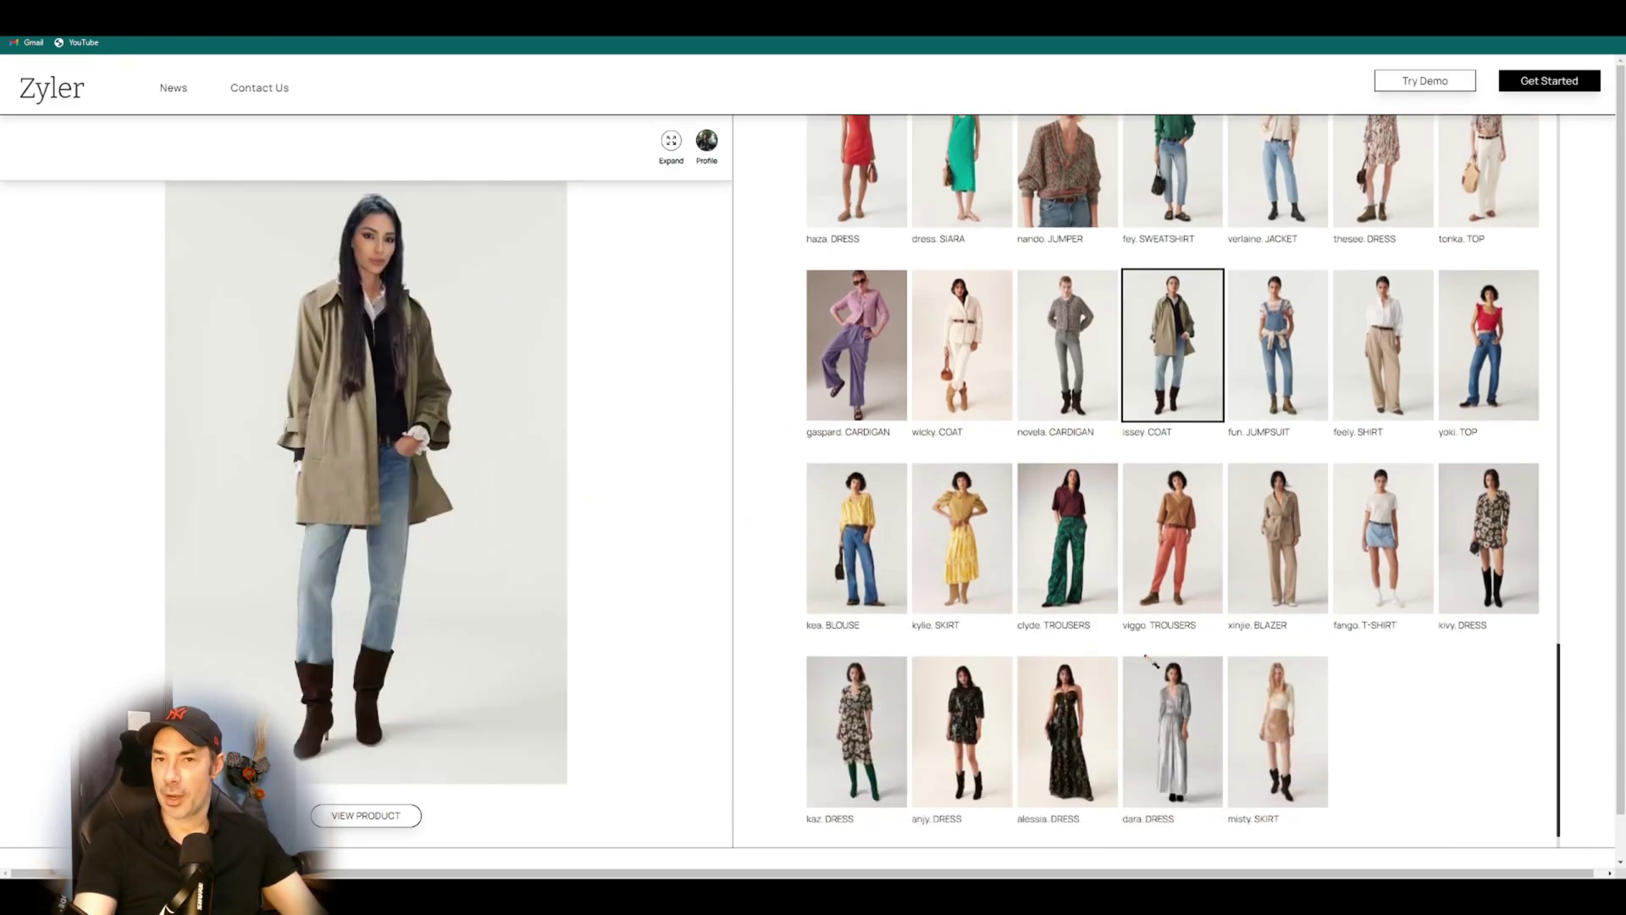
click(1080, 718)
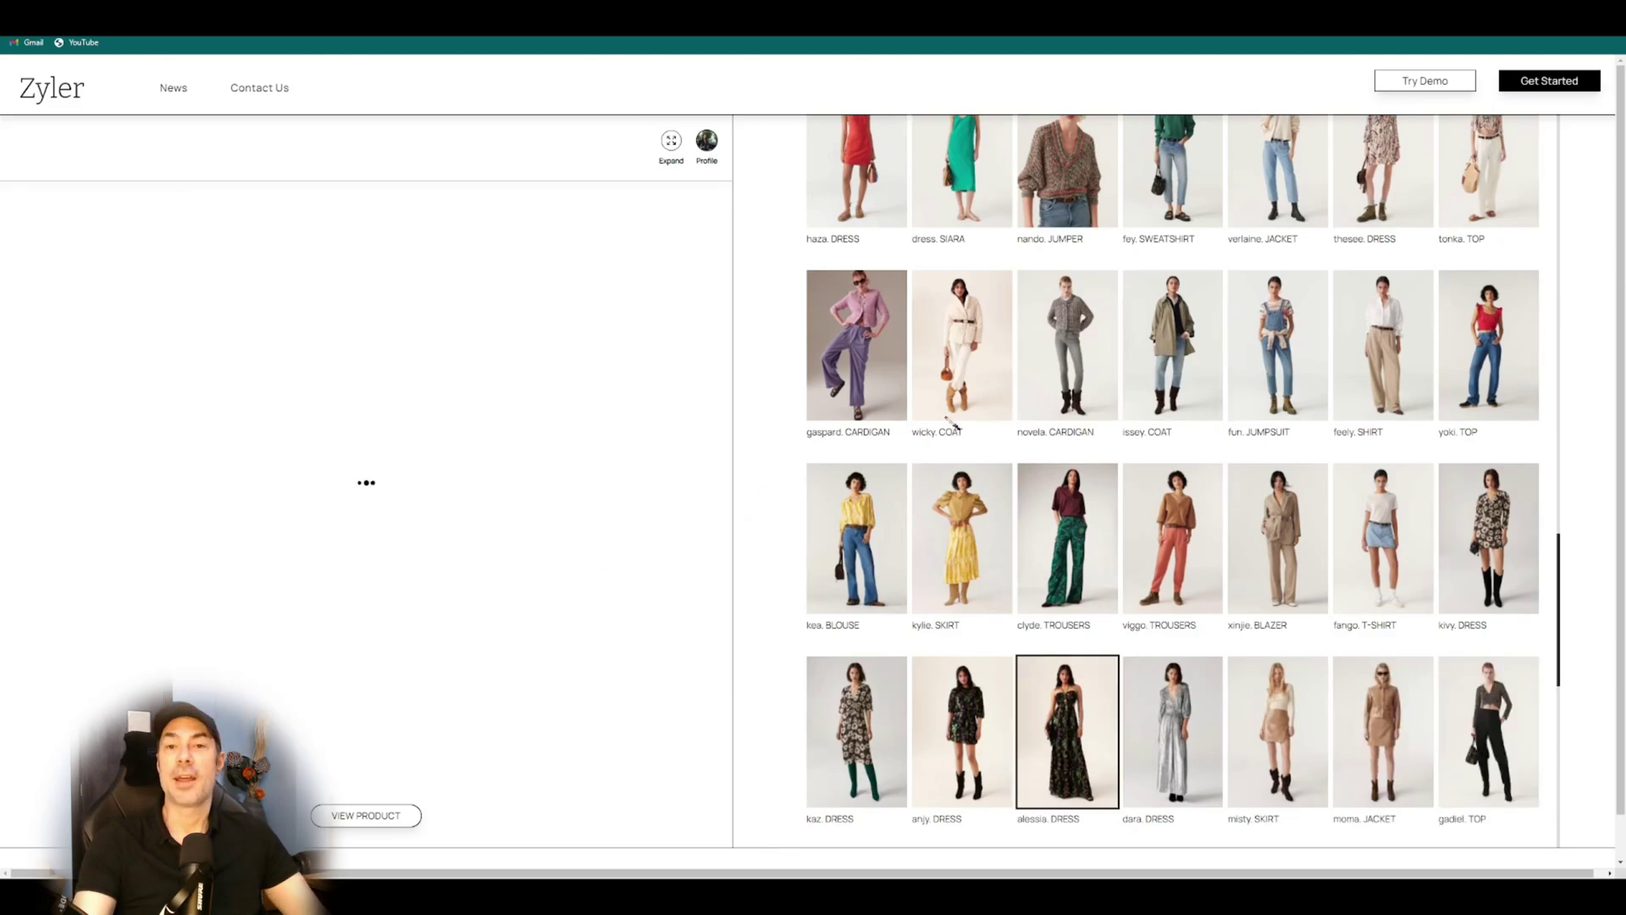